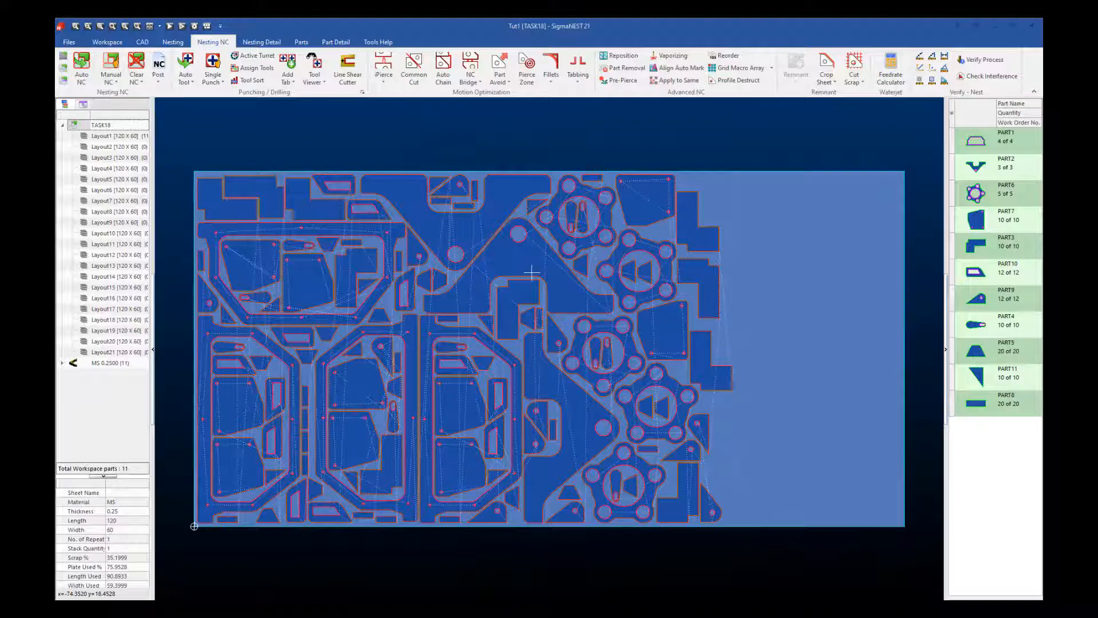
- Review the report list and sheet selection in the nest's report printing options, and leave without printing
drag(155, 118, 200, 118)
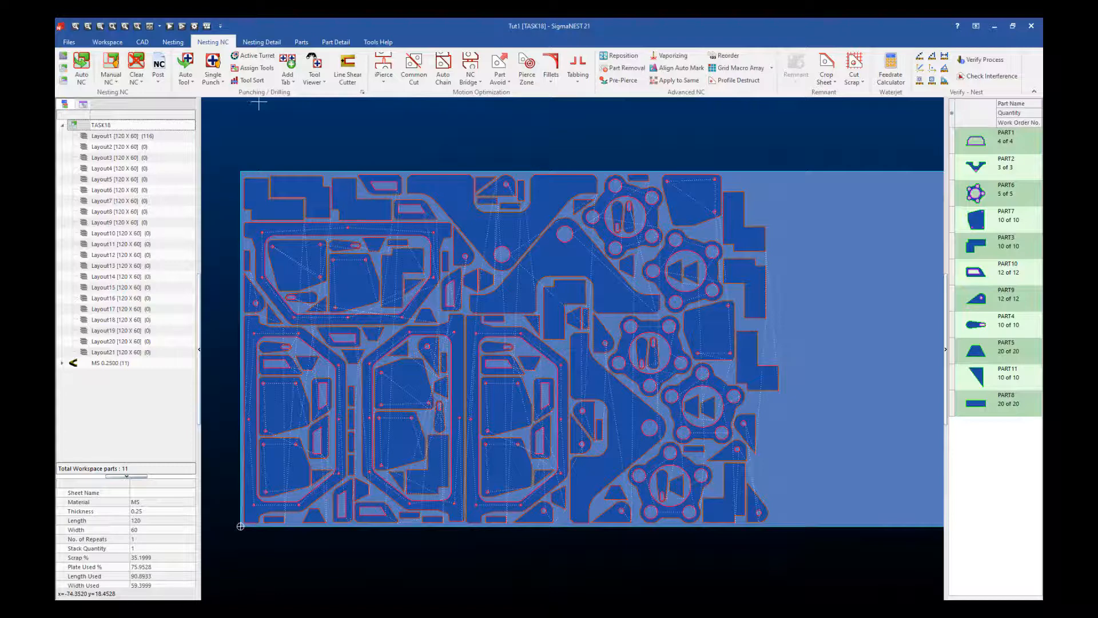
click(262, 44)
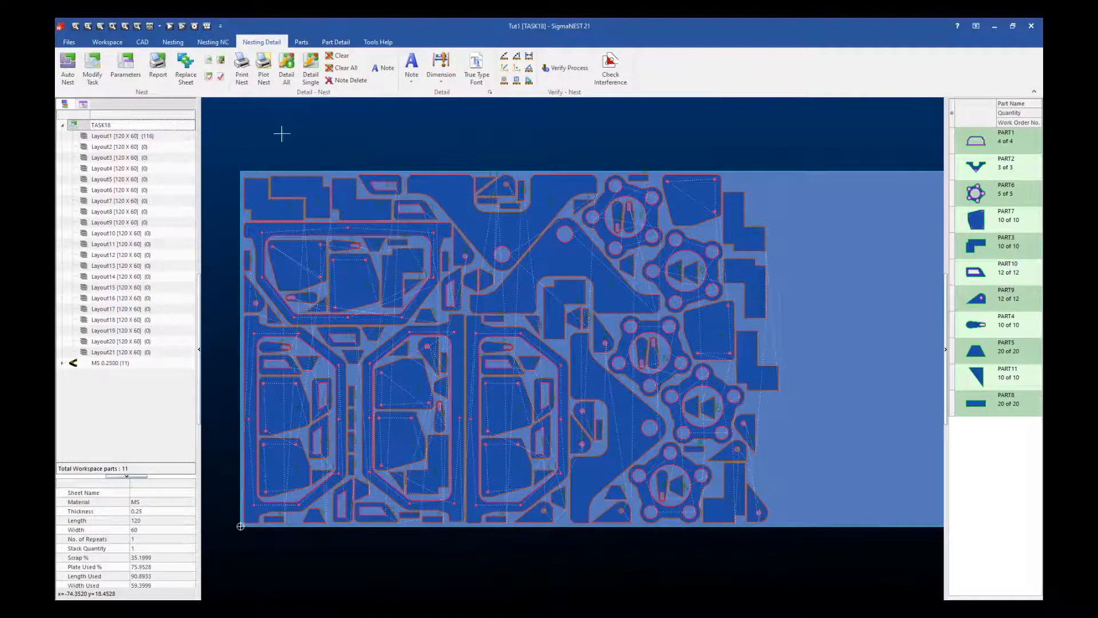
click(240, 67)
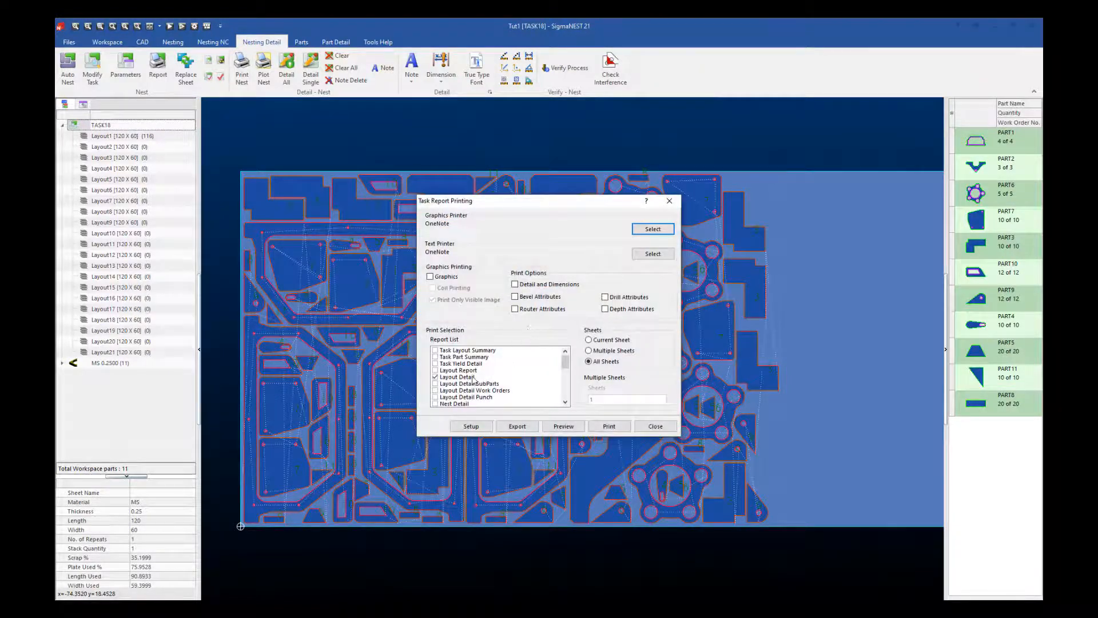
scroll(474, 381, down, 1)
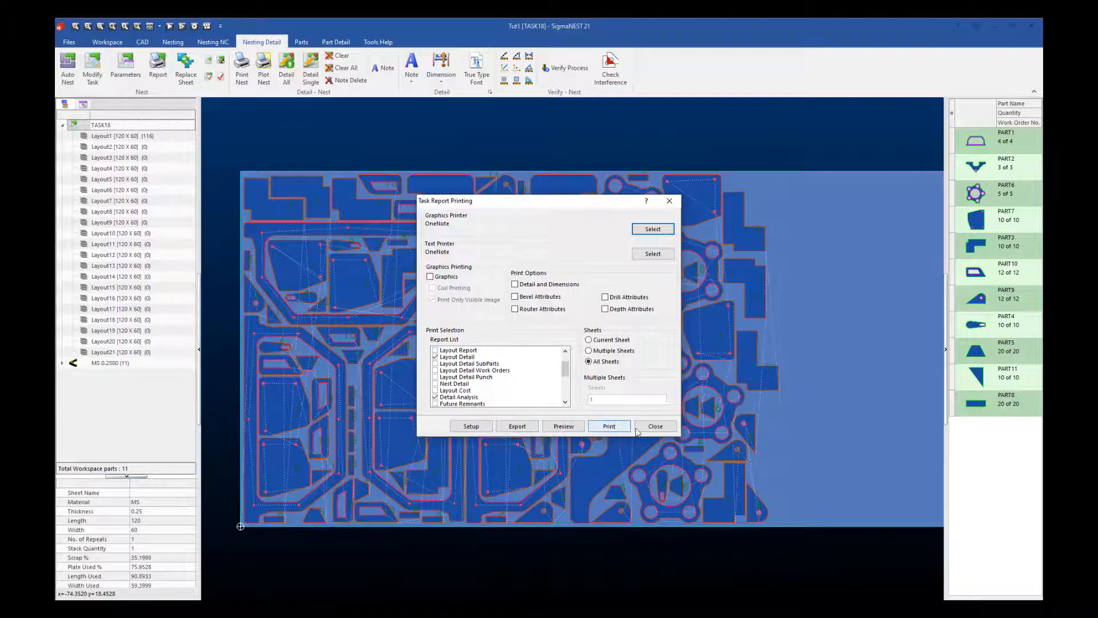
click(656, 428)
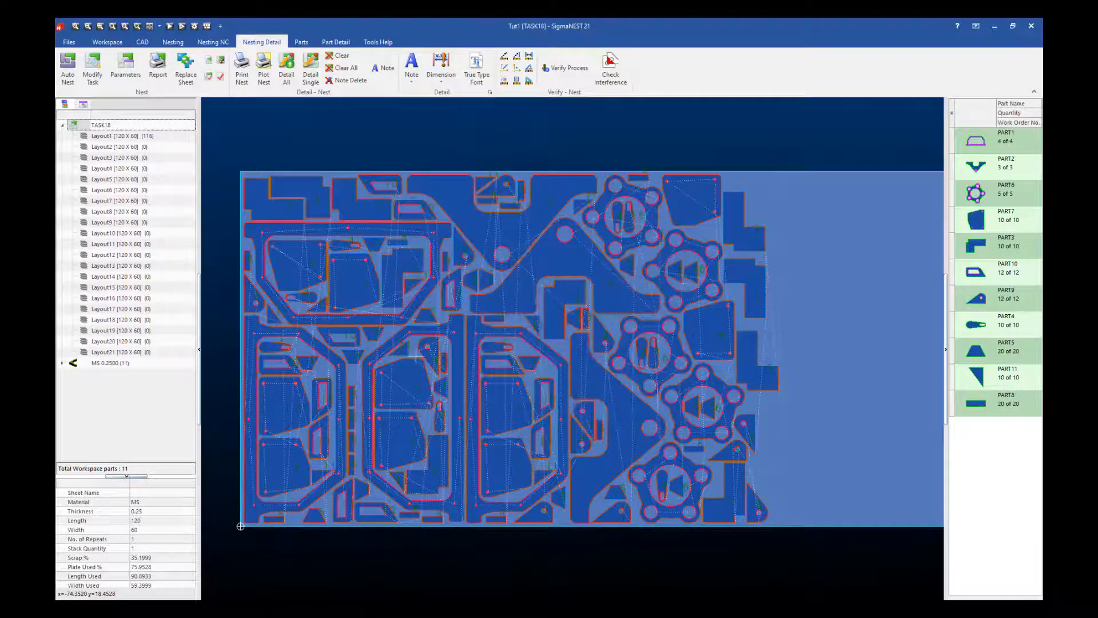
- Check the total time and part figures in the TASK18 task report
click(157, 66)
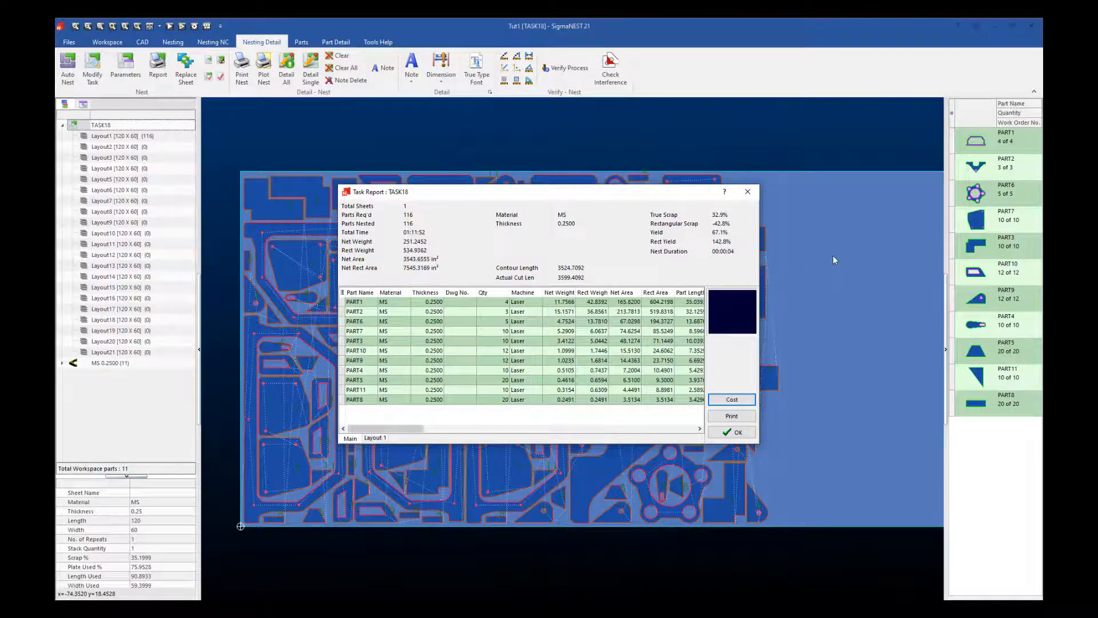
click(749, 192)
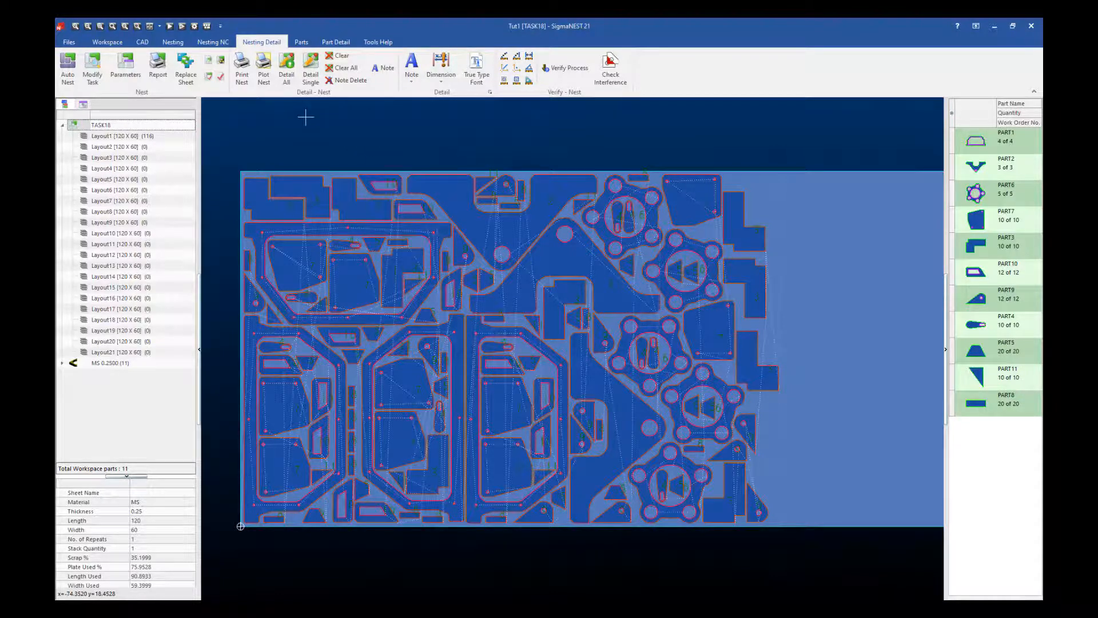
- Find Laser.PST in the Post Samples folder through the file manager and open it for editing in Notepad++
click(378, 42)
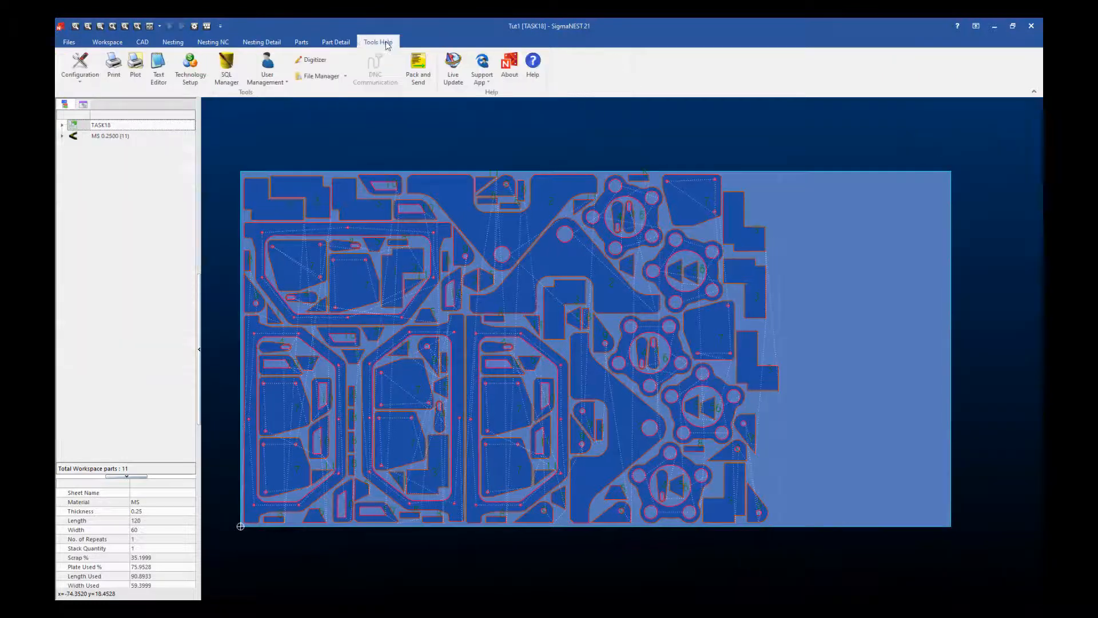
click(344, 77)
click(339, 103)
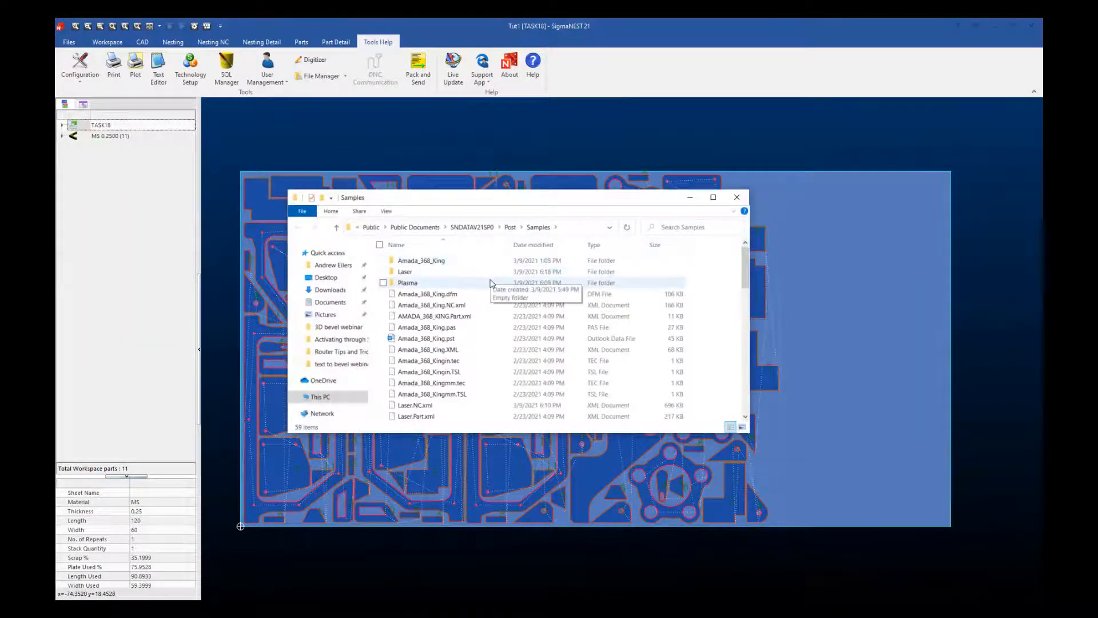
scroll(466, 352, down, 2)
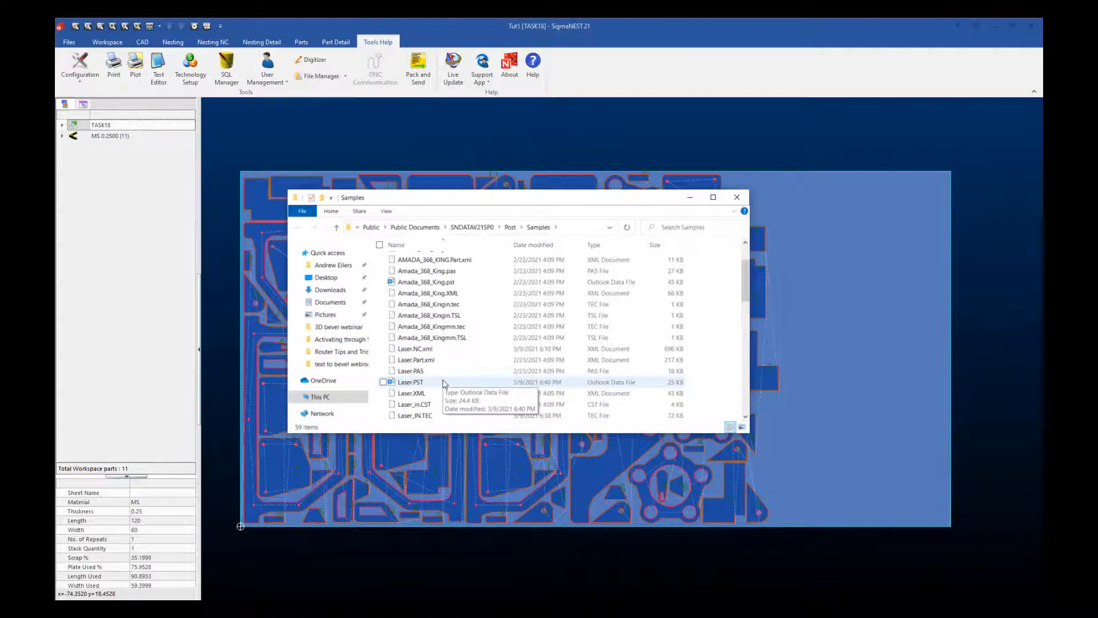
right_click(443, 381)
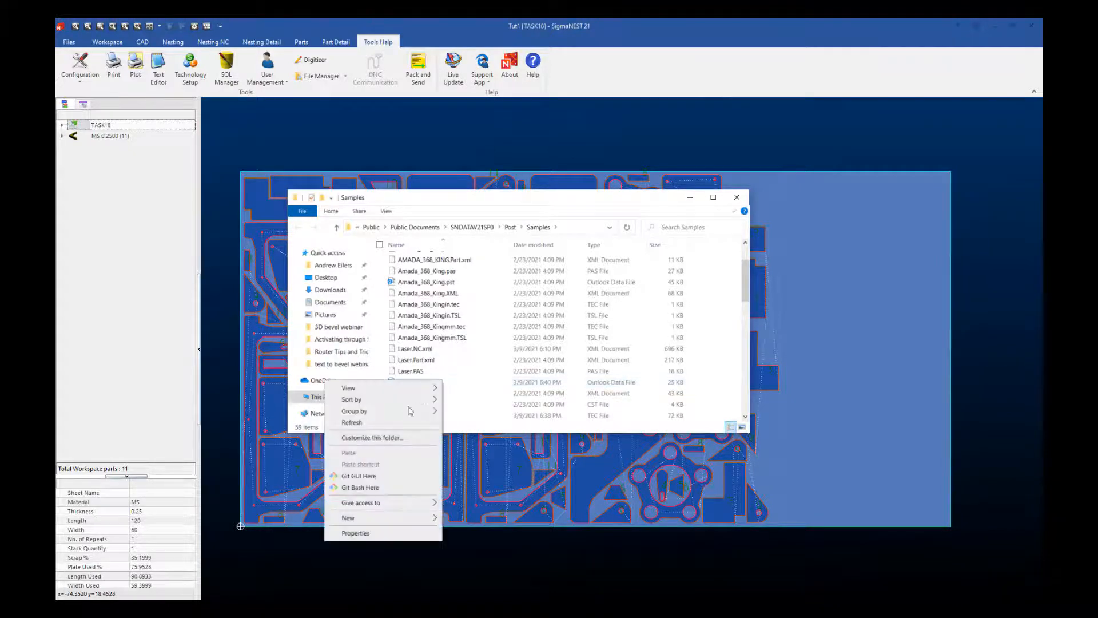
double_click(477, 382)
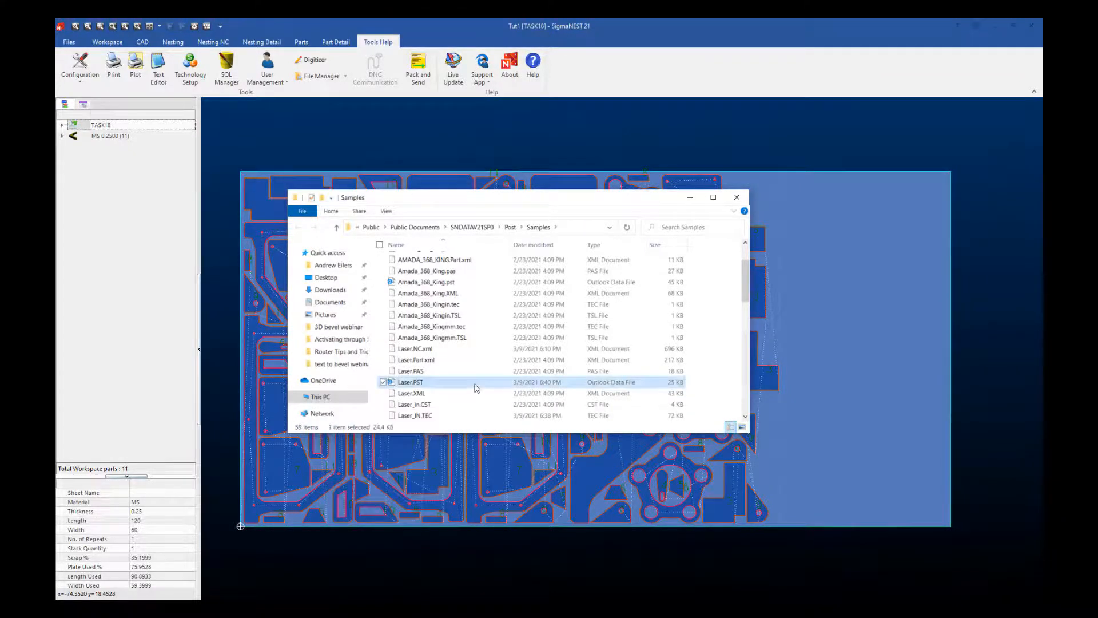
right_click(477, 382)
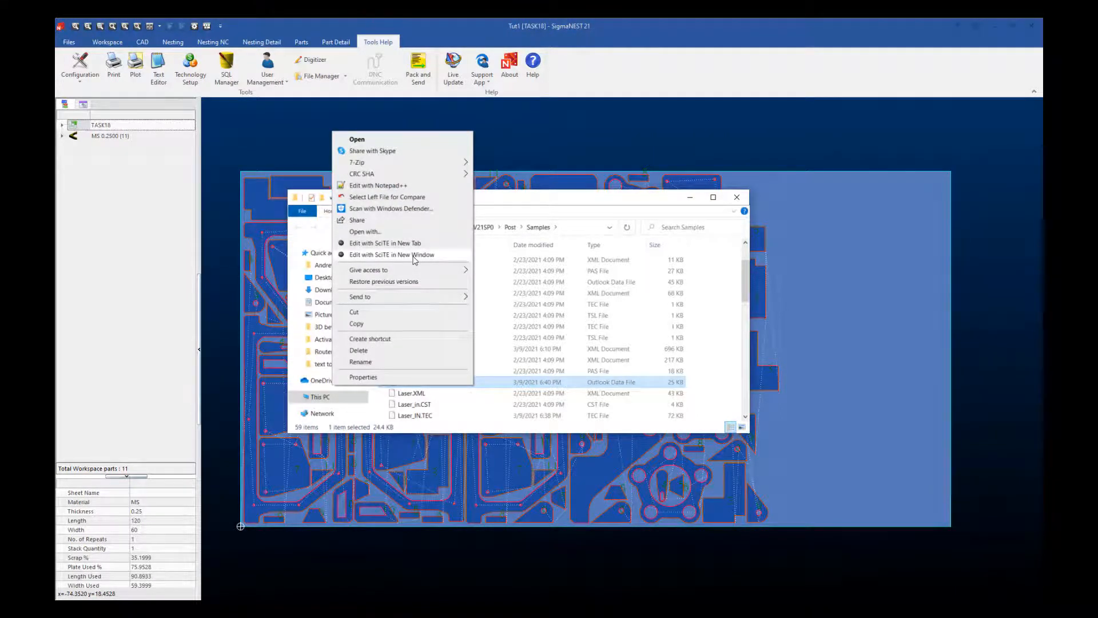
click(379, 186)
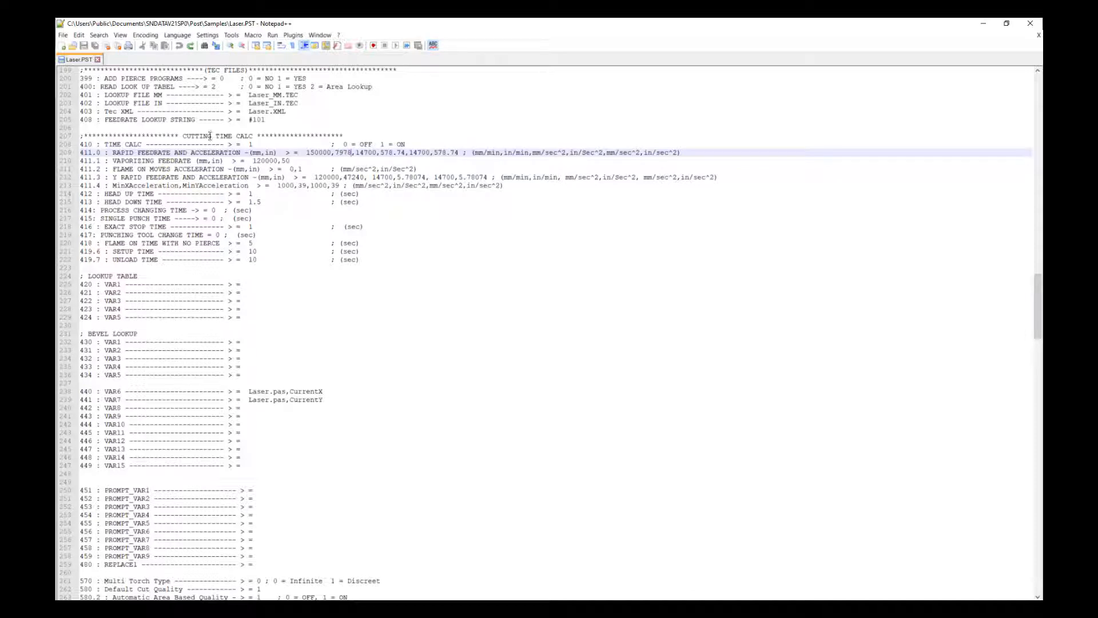
- Examine the CUTTING TIME CALC section and the on/off options of its 410 TIME CALC parameter
drag(200, 136, 253, 137)
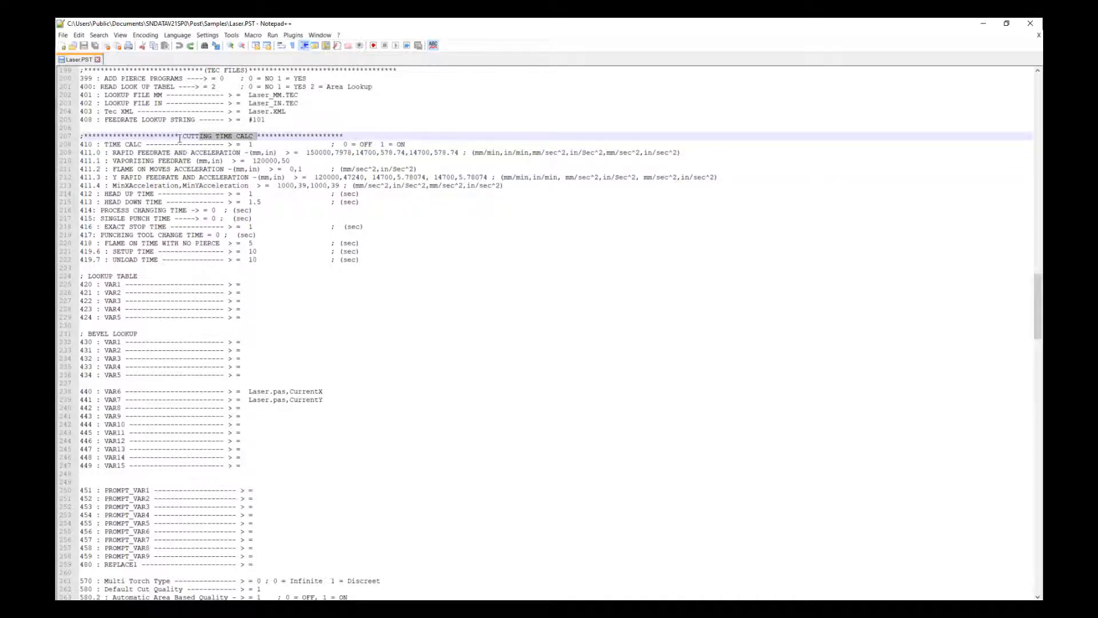
drag(80, 144, 92, 144)
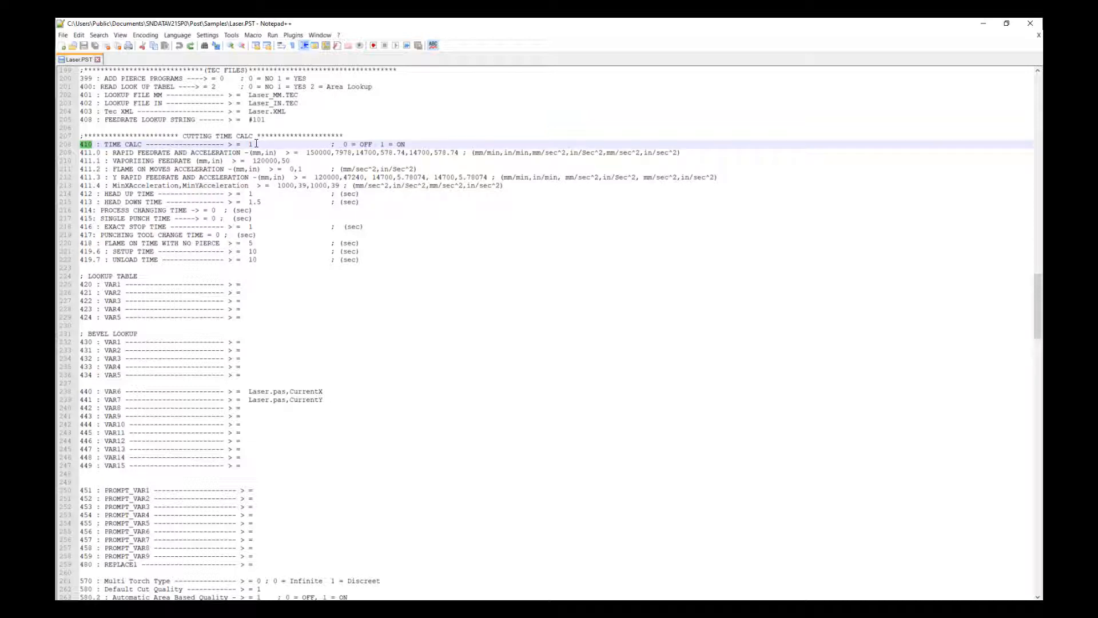
drag(396, 145, 376, 145)
- Set the in/min rapid feedrate on line 411.0 to 8000 and save Laser.PST
click(324, 153)
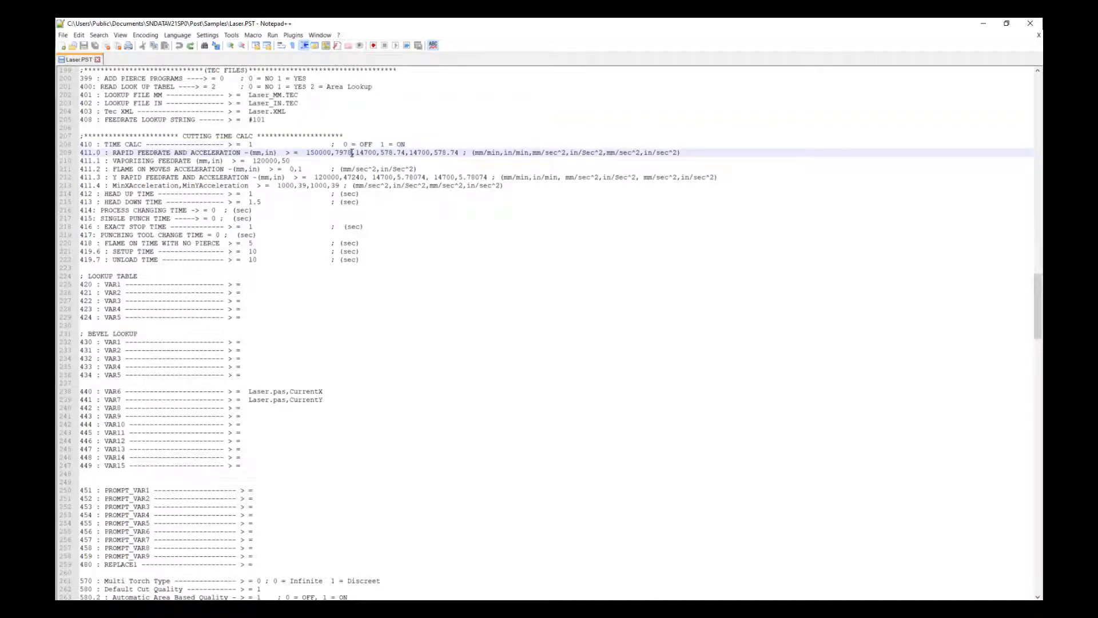
double_click(336, 152)
text(888)
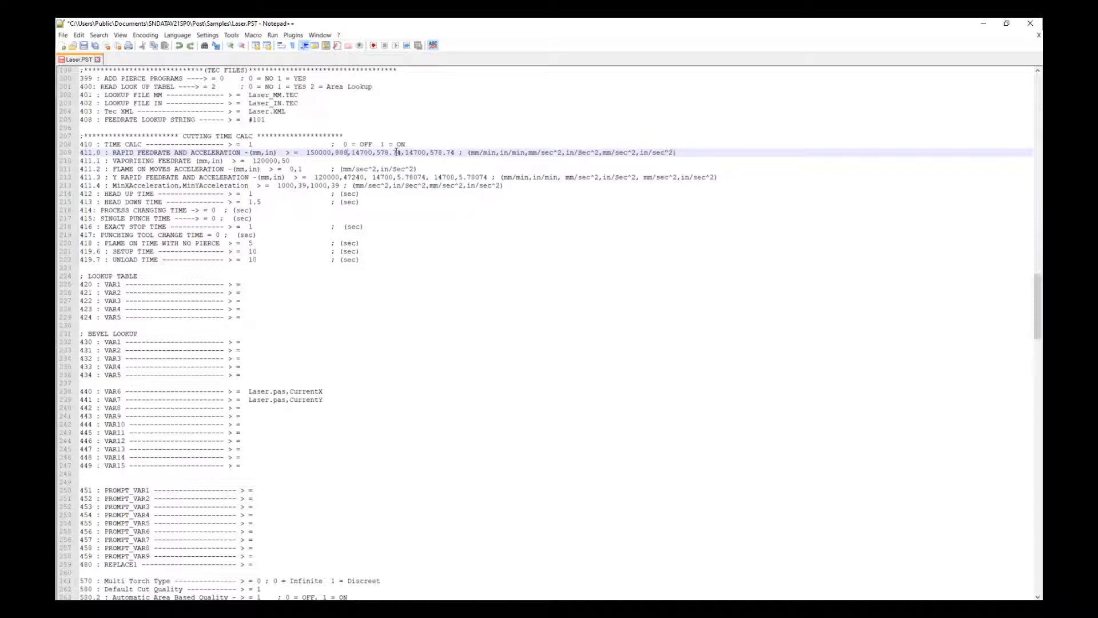
text(0)
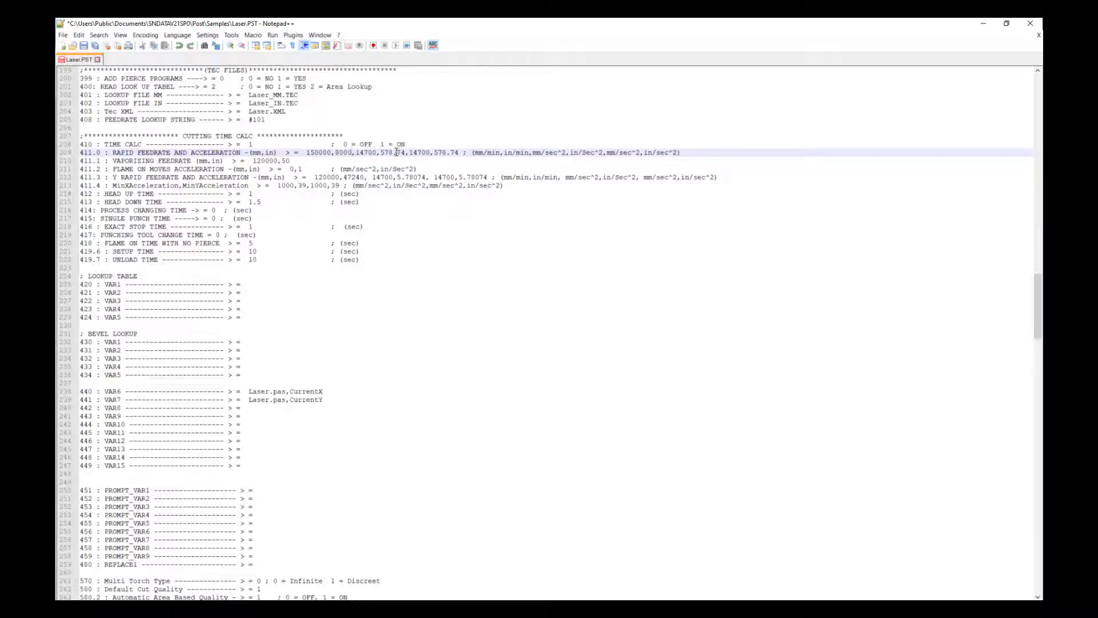
key(ctrl+s)
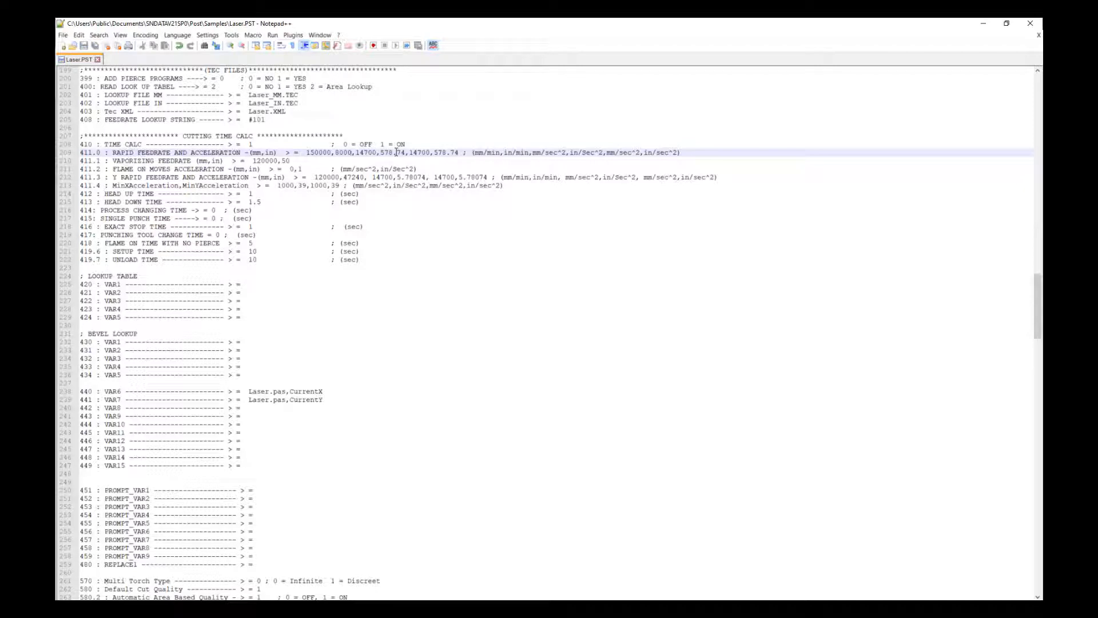
double_click(336, 153)
click(192, 162)
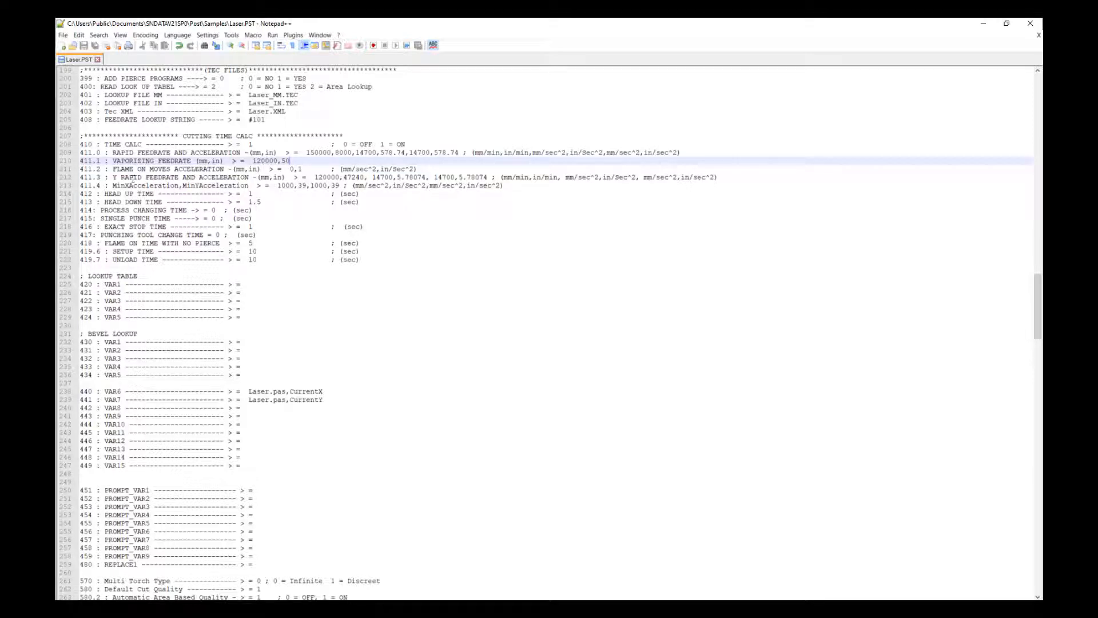
- Set both HEAD UP TIME (412) and HEAD DOWN TIME (413) to .25 seconds and save the file
click(256, 194)
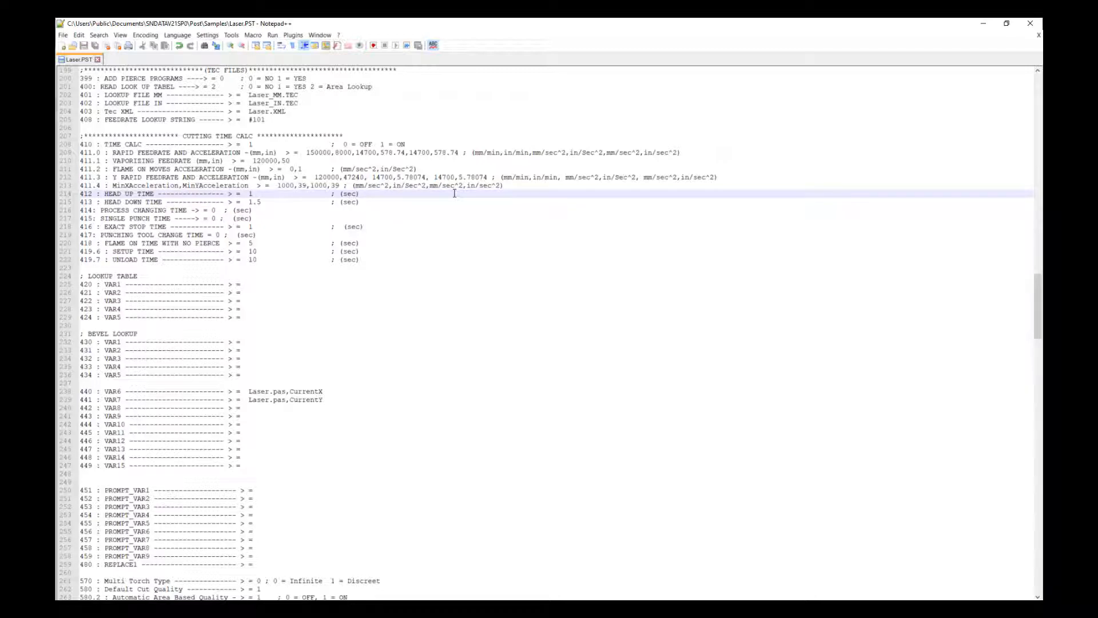
key(BackSpace)
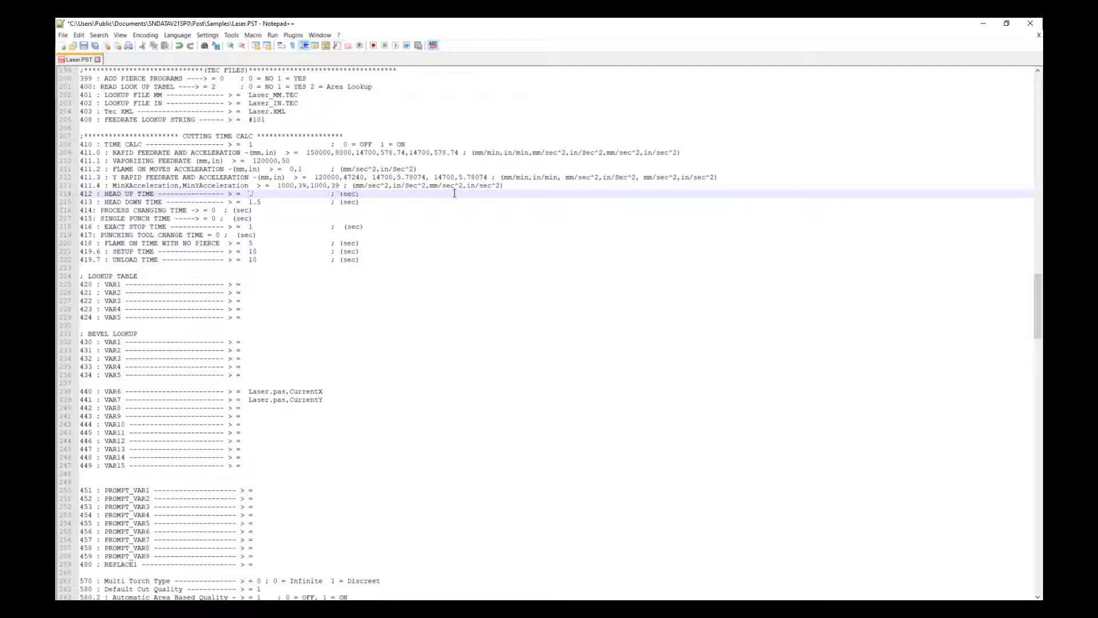
text(.25)
click(284, 204)
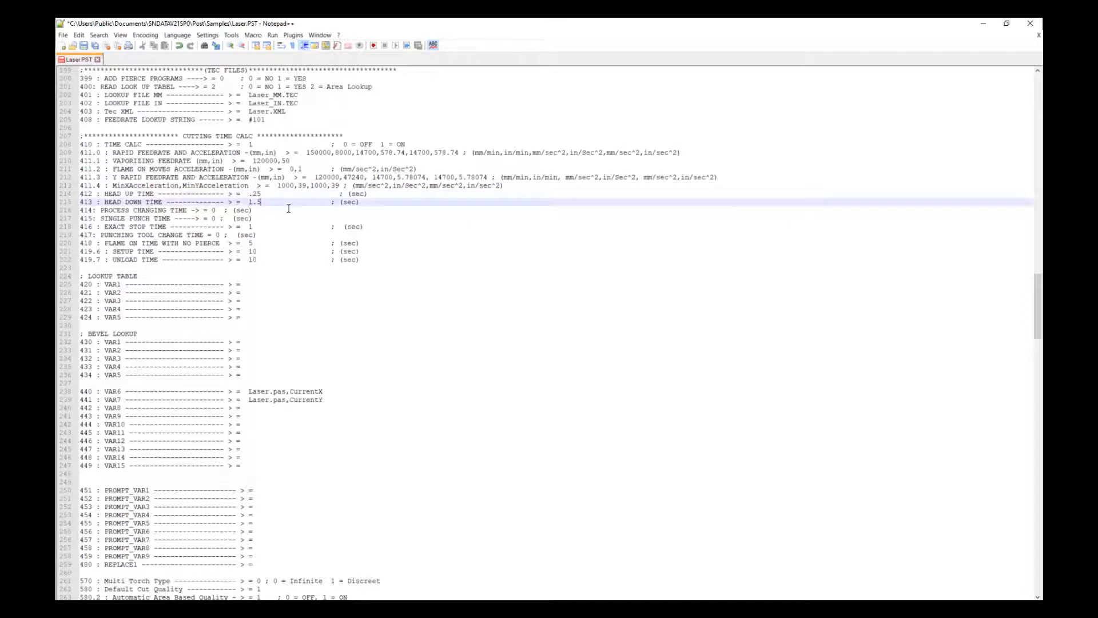
key(BackSpace)
key(BackSpace)
key(BackSpace)
text(.25)
key(ctrl+s)
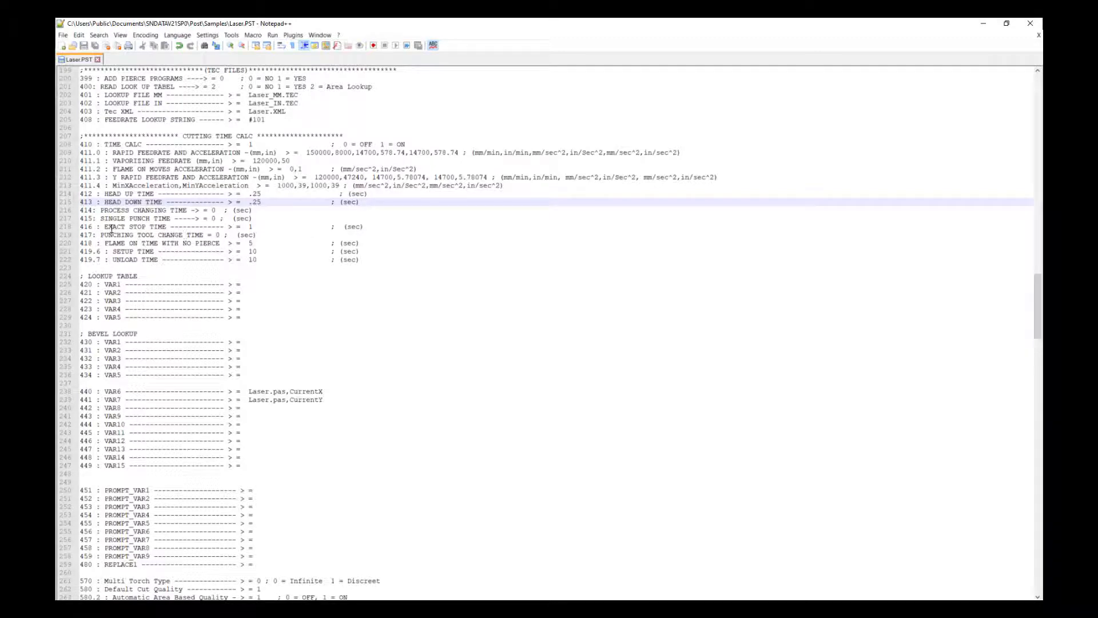
- Examine the process changing time, exact stop time and setup time parameters in the cutting time section
drag(101, 210, 167, 208)
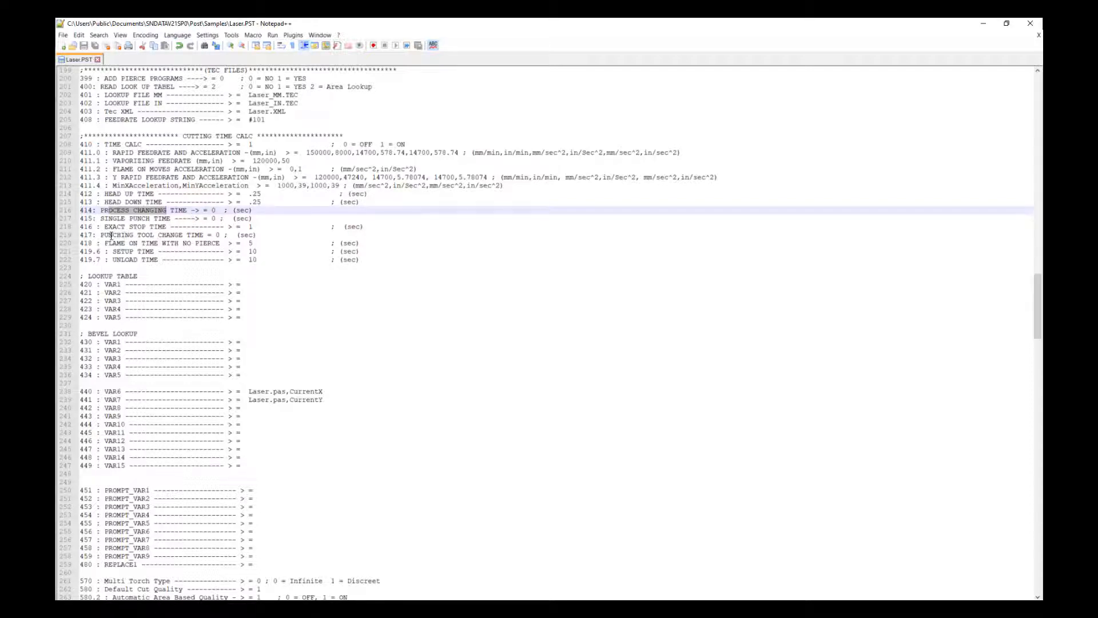
drag(104, 226, 166, 227)
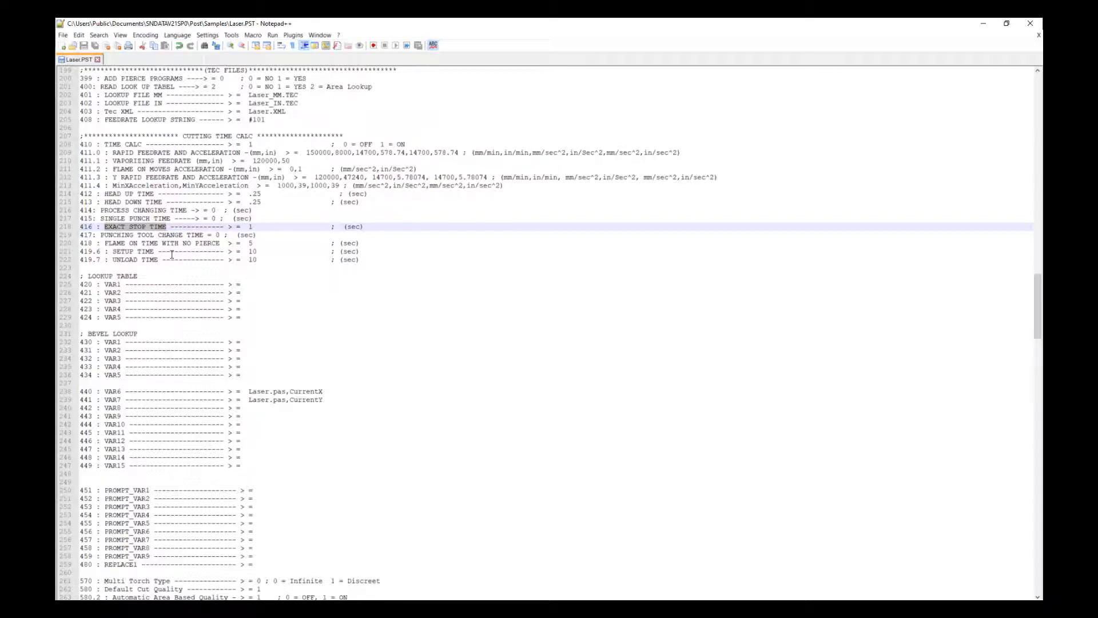
click(256, 251)
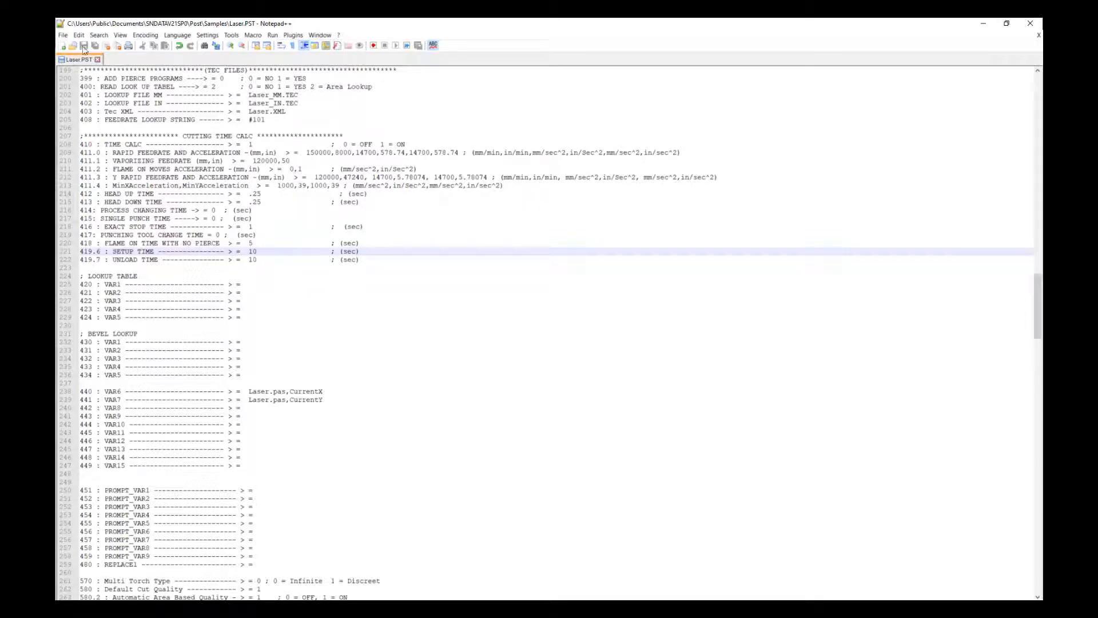
- Switch back to SigmaNEST and check the total time in the TASK18 task report again
click(983, 25)
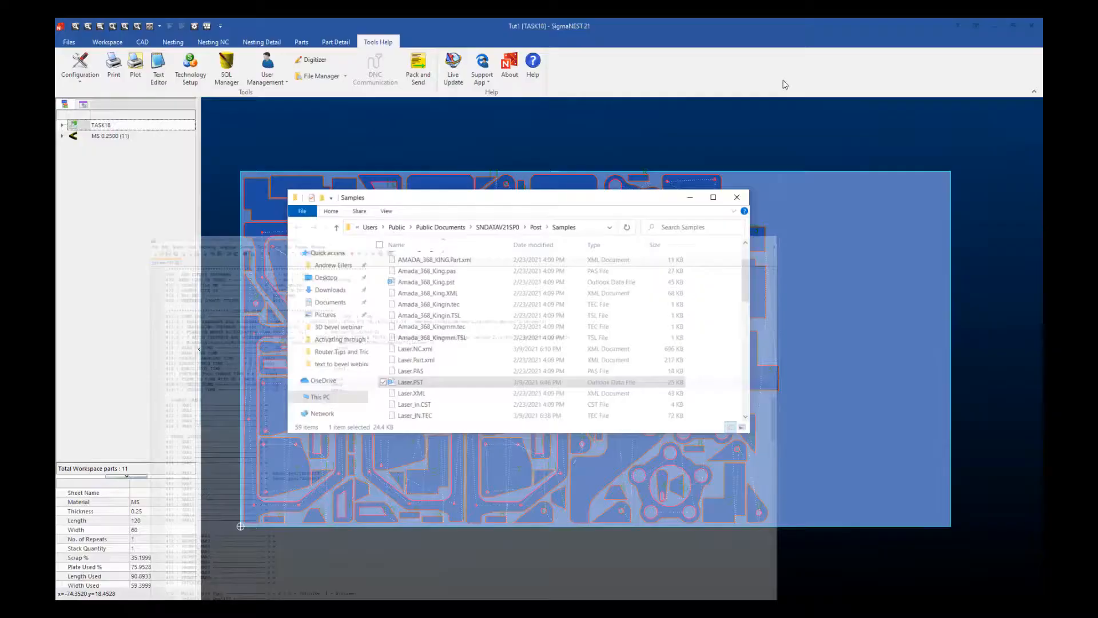
click(690, 203)
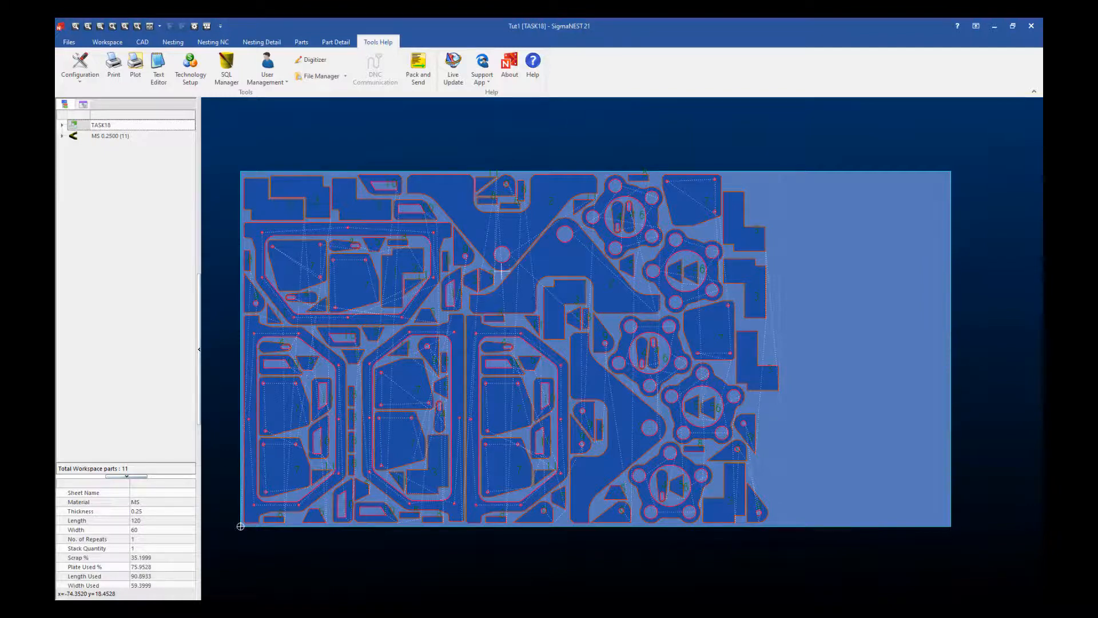
click(262, 42)
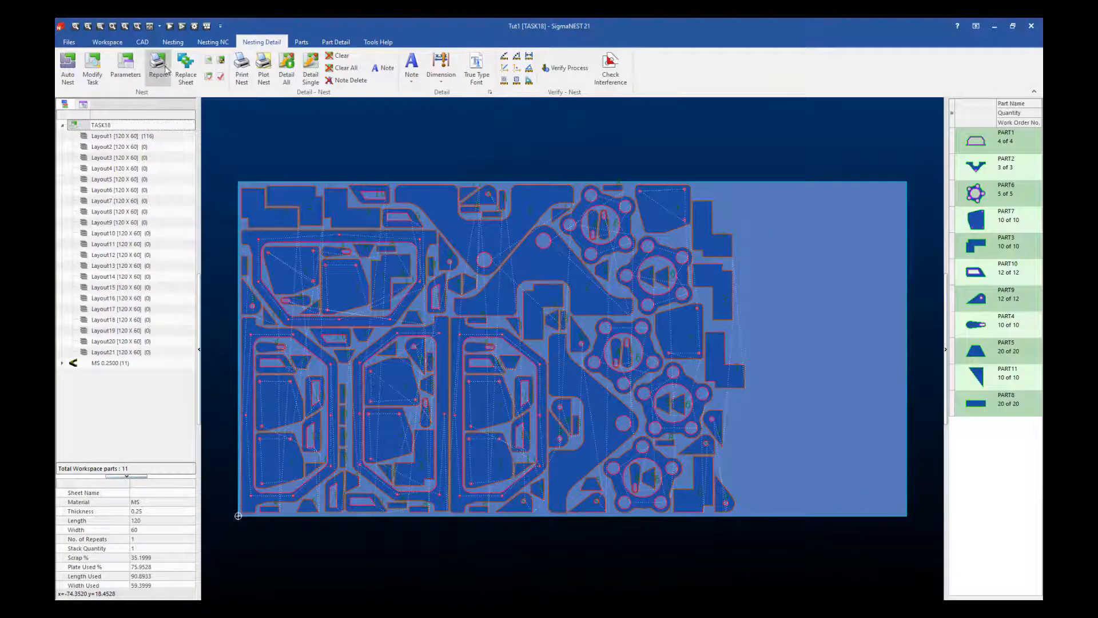
click(160, 66)
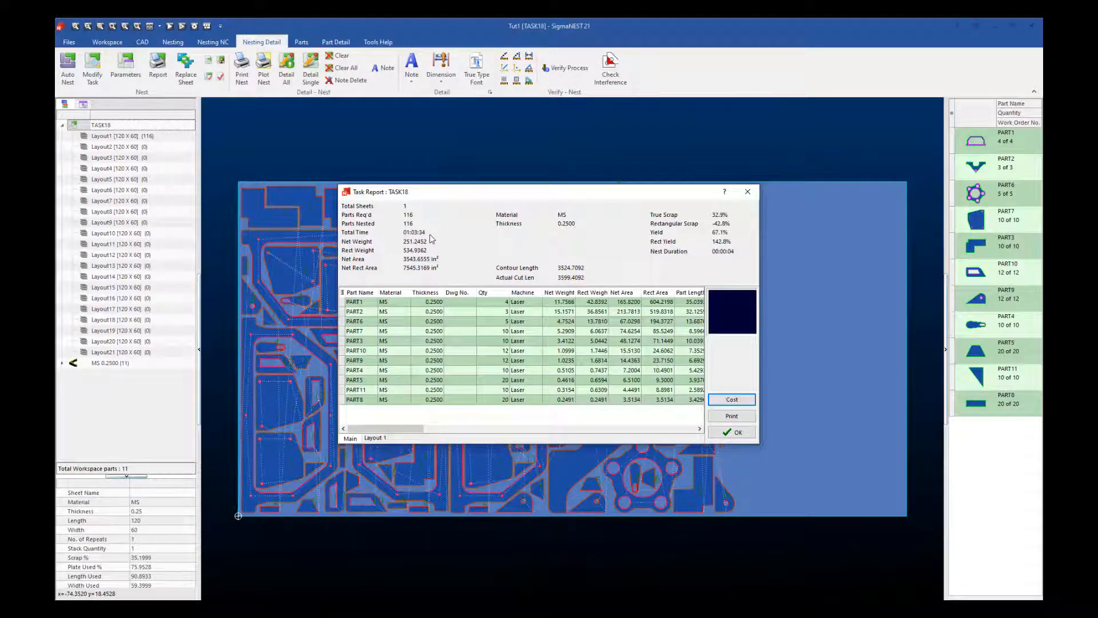
click(748, 192)
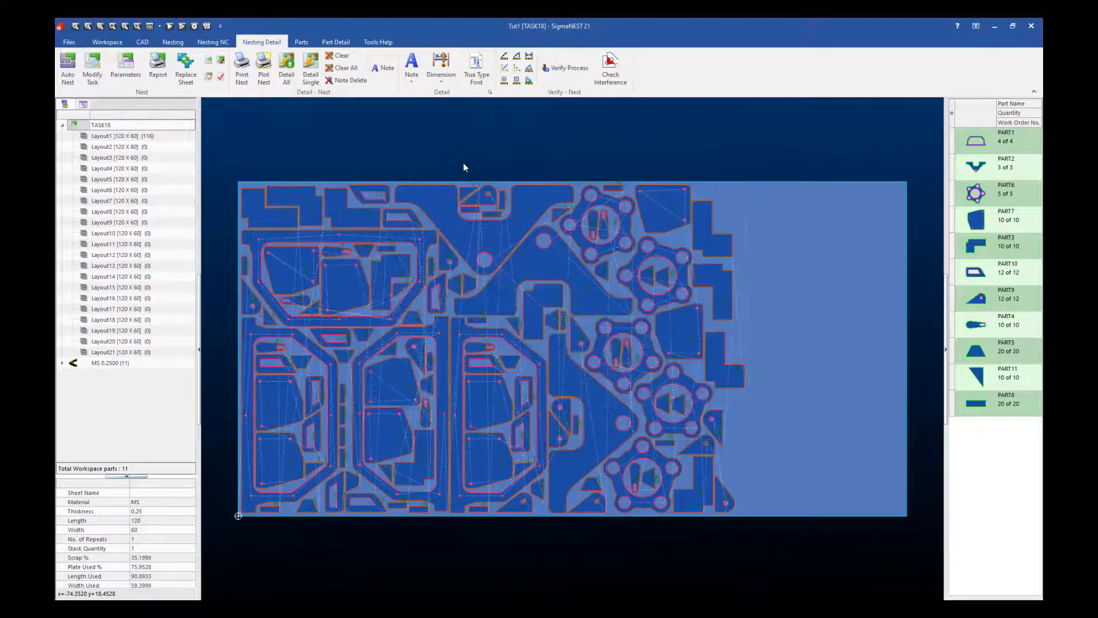
- Open the Technology Setup and assign the crs material to the material group MS
click(378, 43)
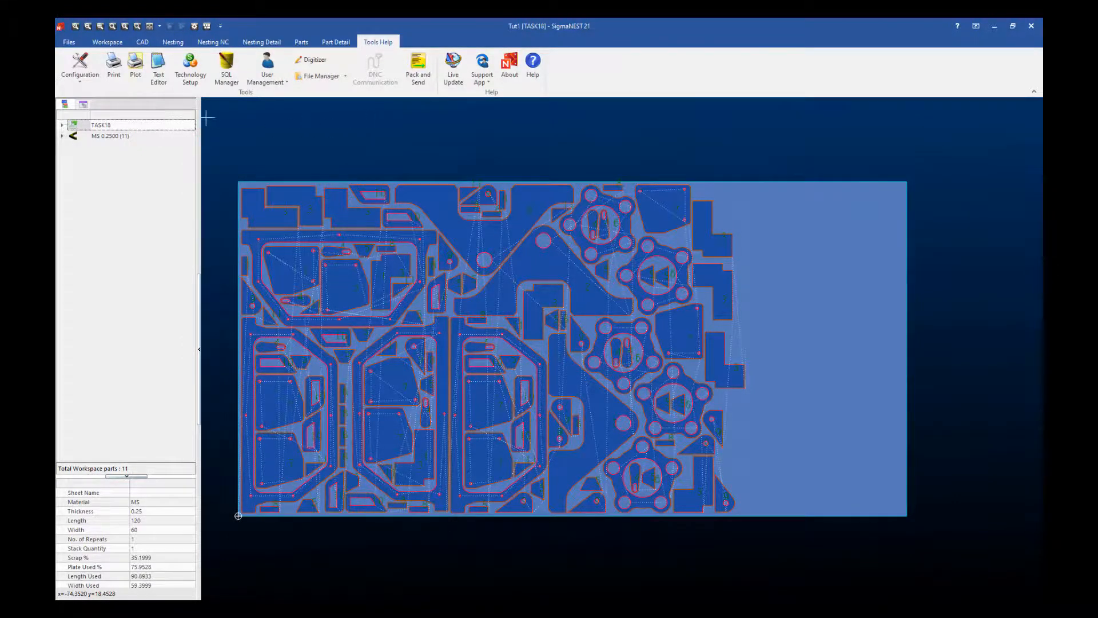
click(196, 85)
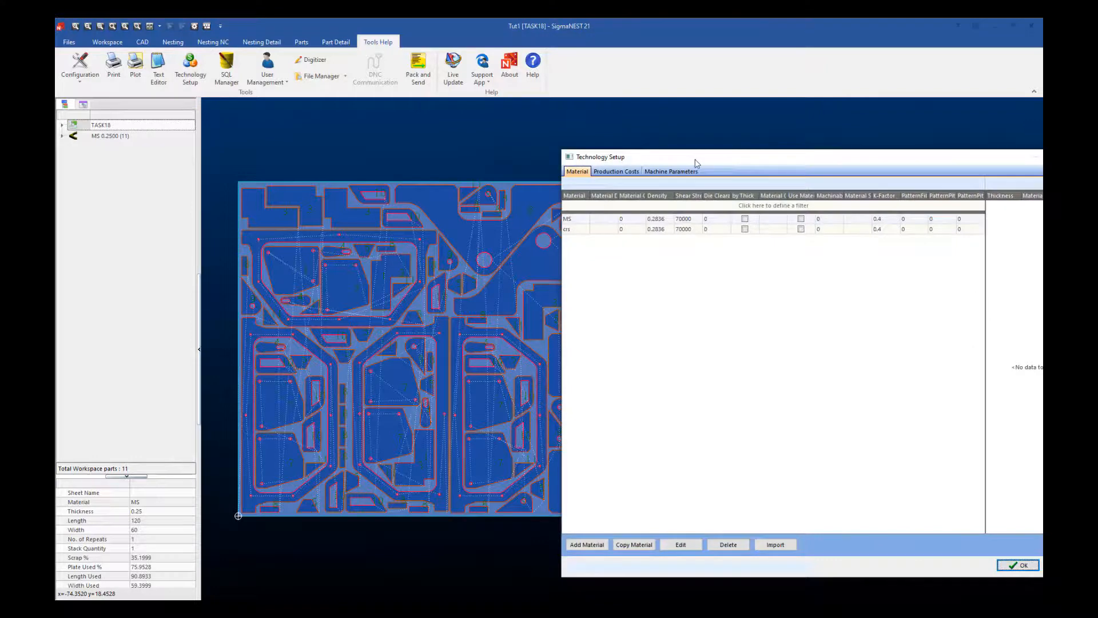
drag(695, 159, 387, 119)
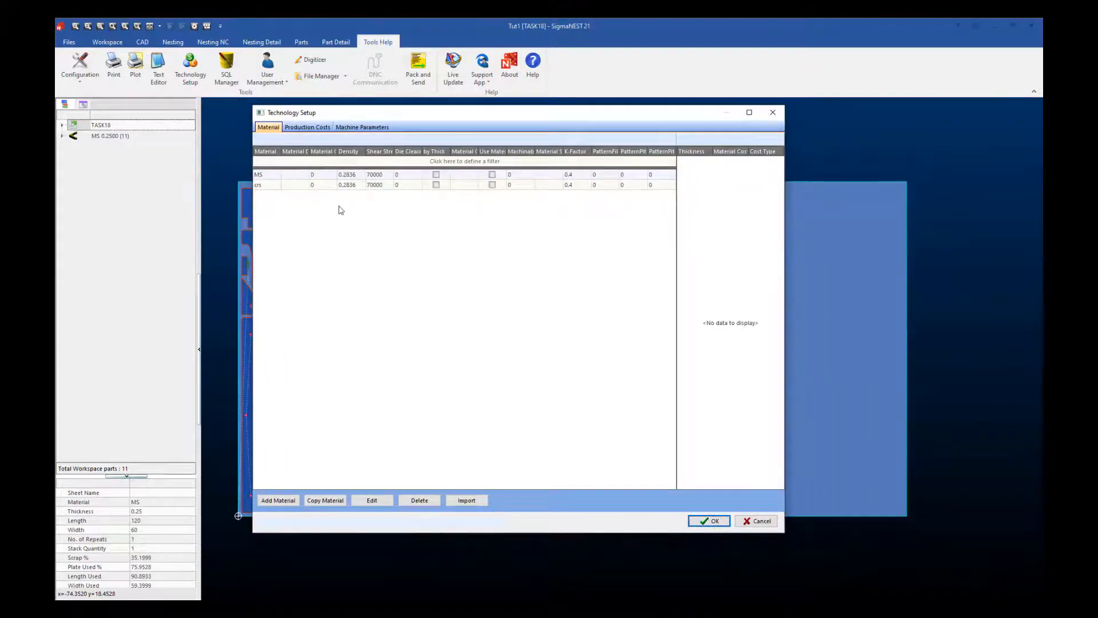
click(268, 176)
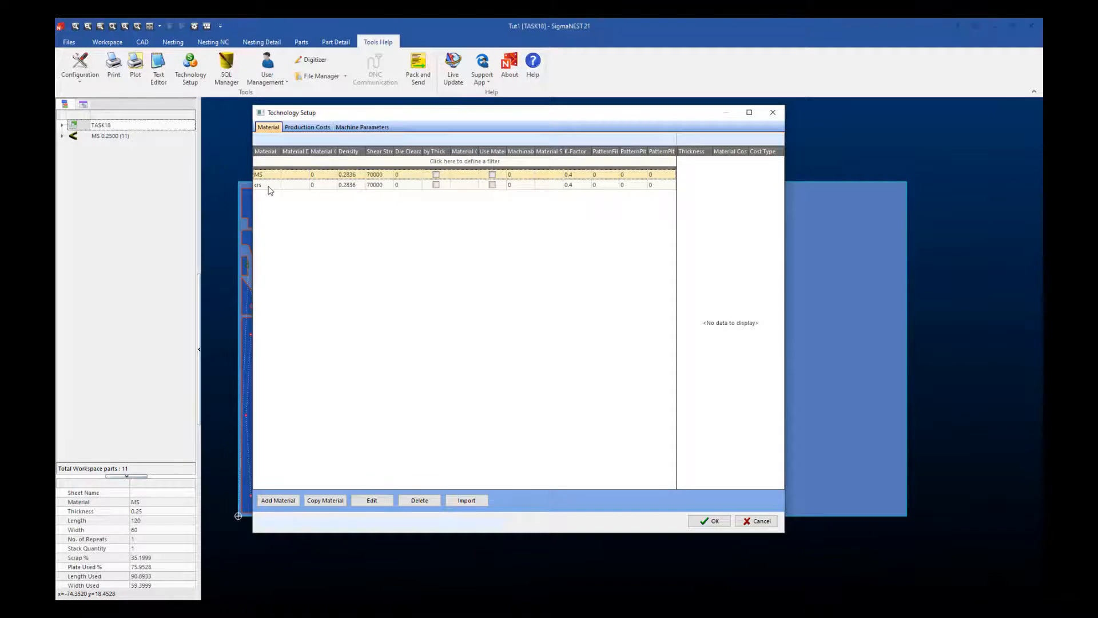
click(270, 185)
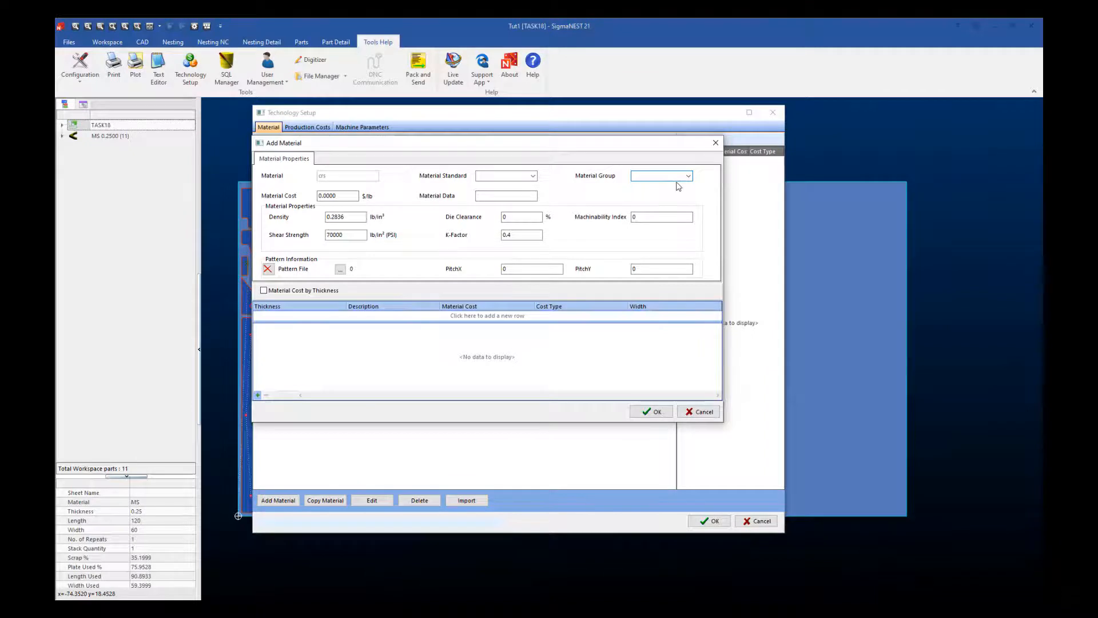
text(MS)
click(652, 412)
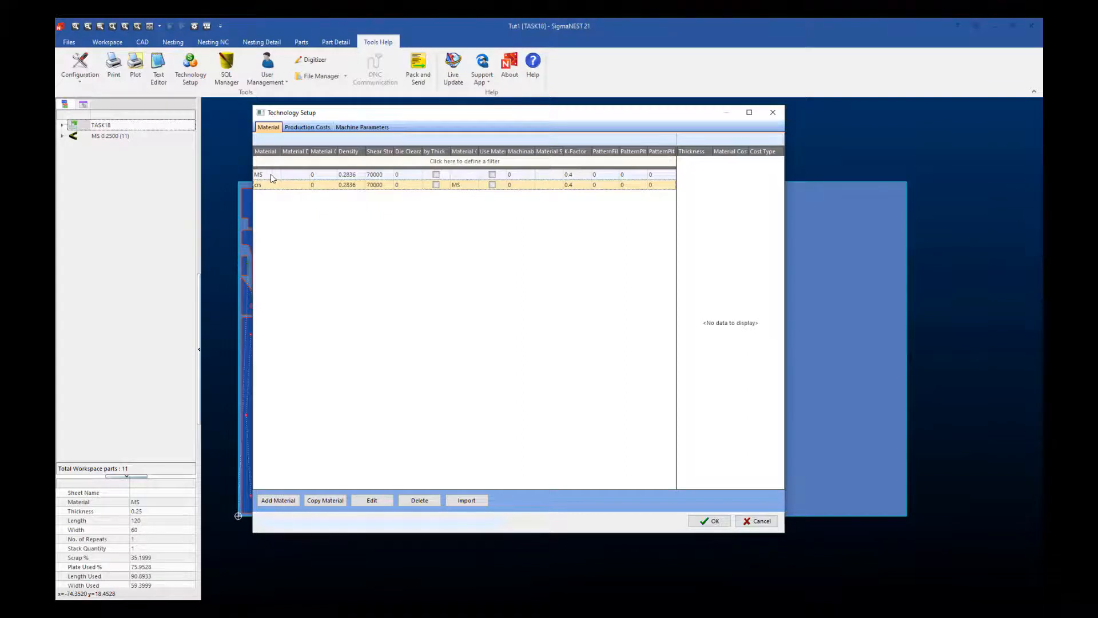
- Open the Laser machine's primary technology table Laser_IN and filter its entries to the MS,GALVN material
click(350, 127)
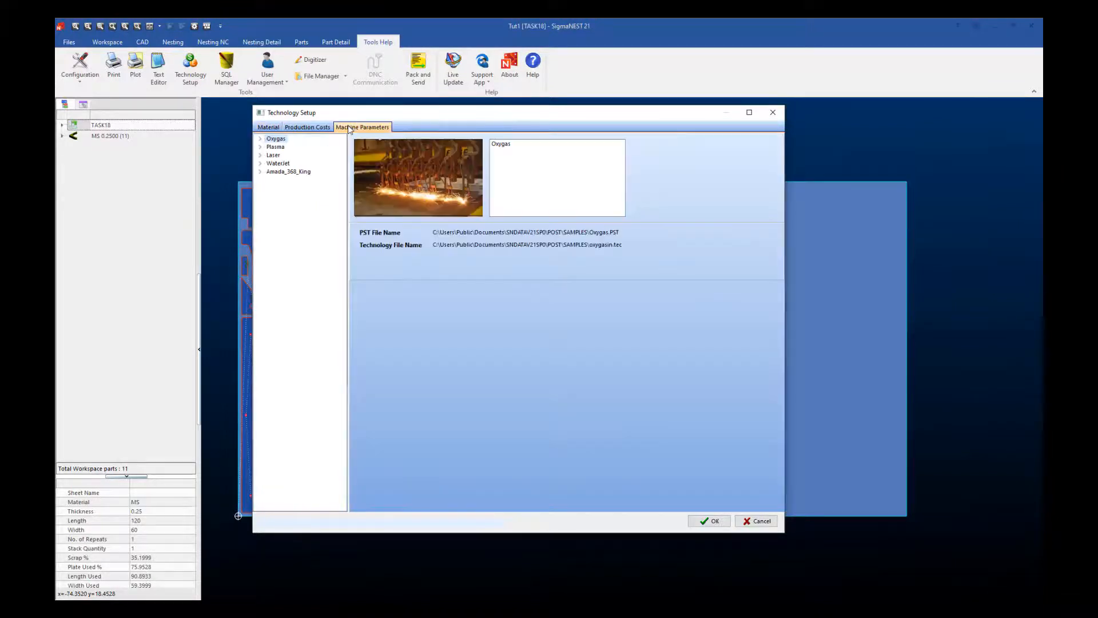
click(262, 155)
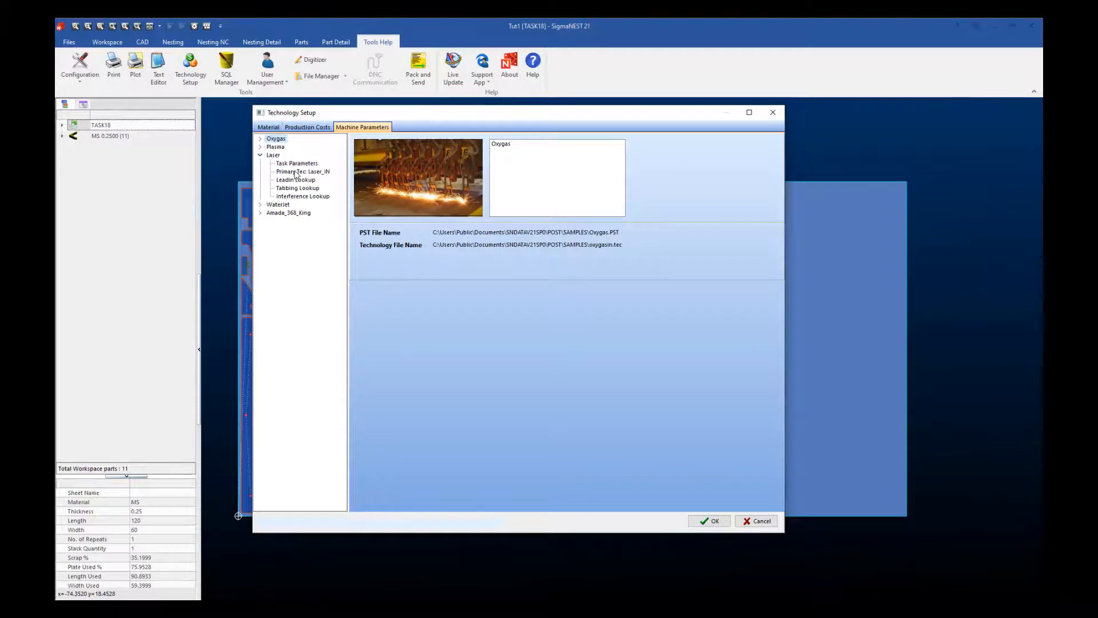
click(296, 173)
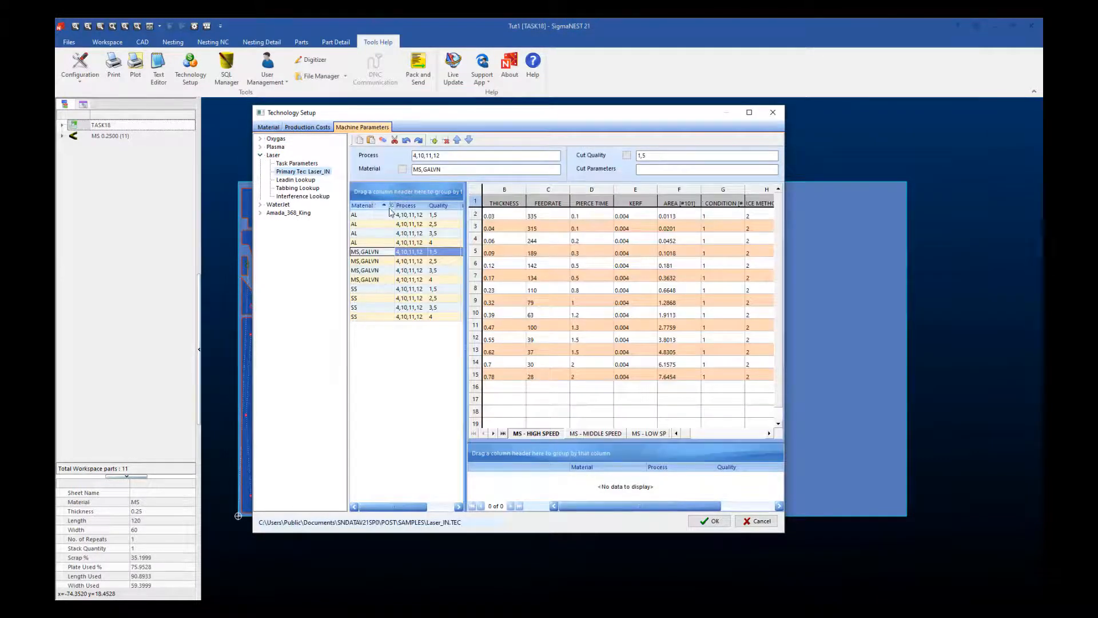
drag(469, 239, 536, 236)
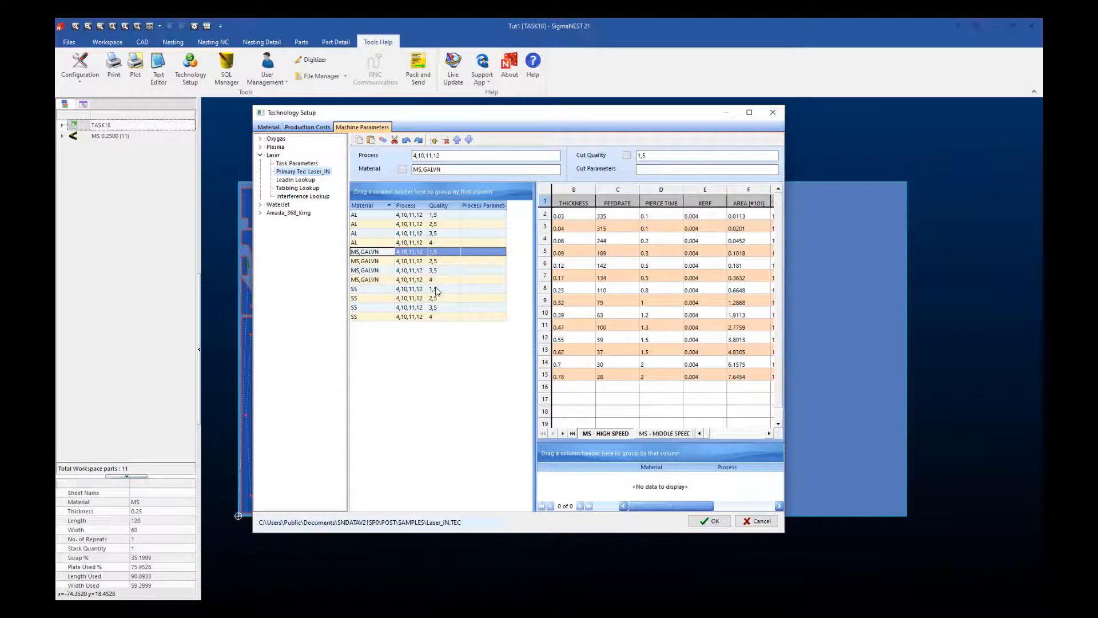
click(392, 205)
click(375, 243)
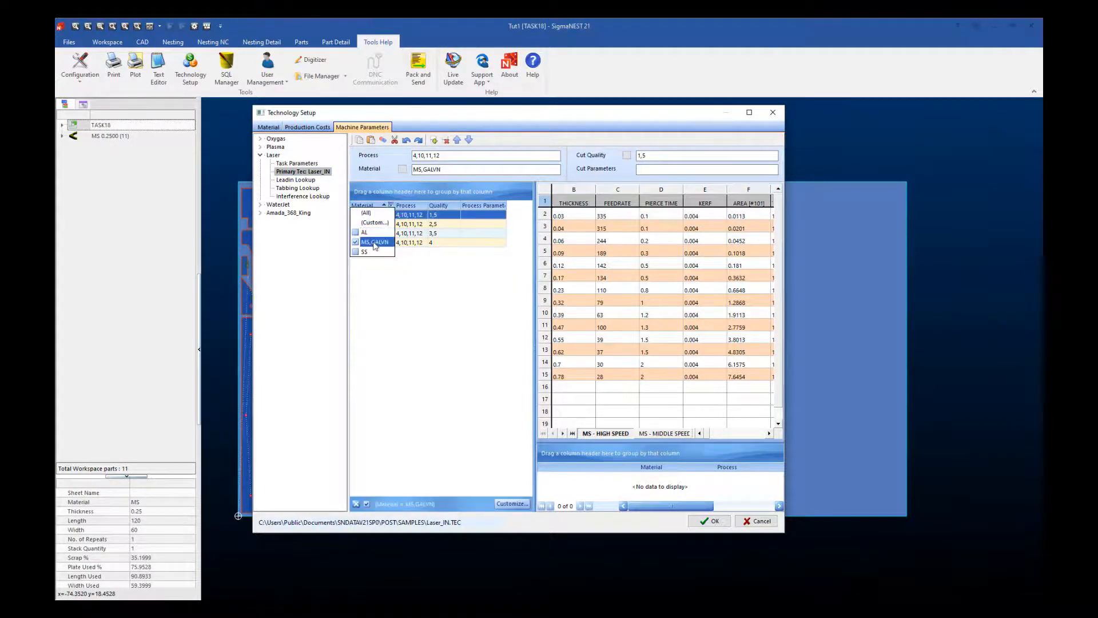
click(441, 262)
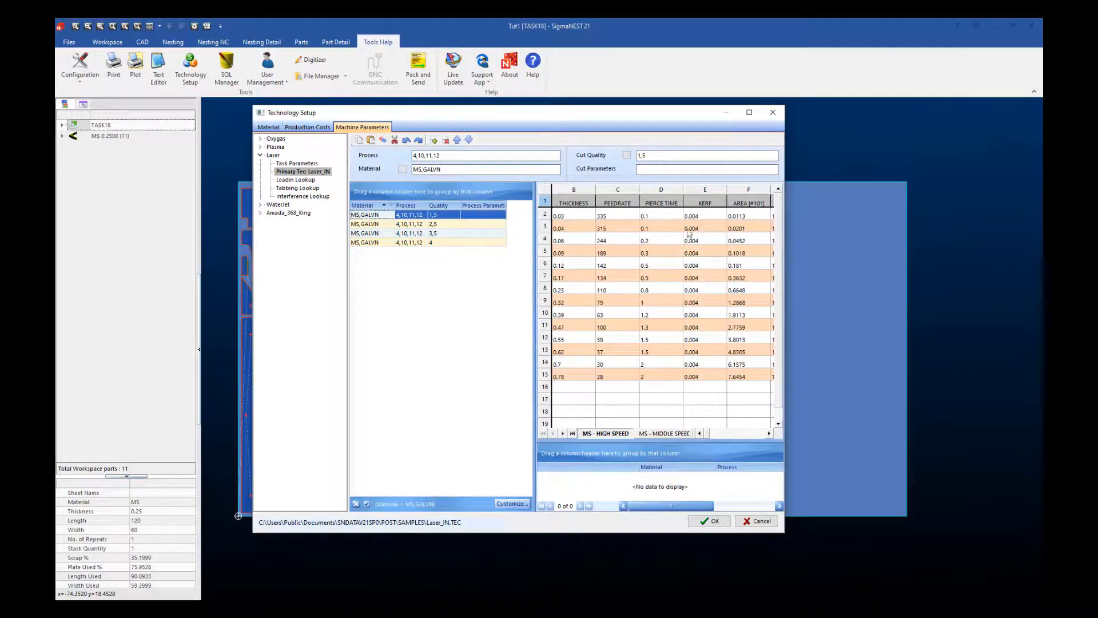
- Examine the area limit and feedrate for the 0.23 thickness in the MS high-speed table
click(753, 184)
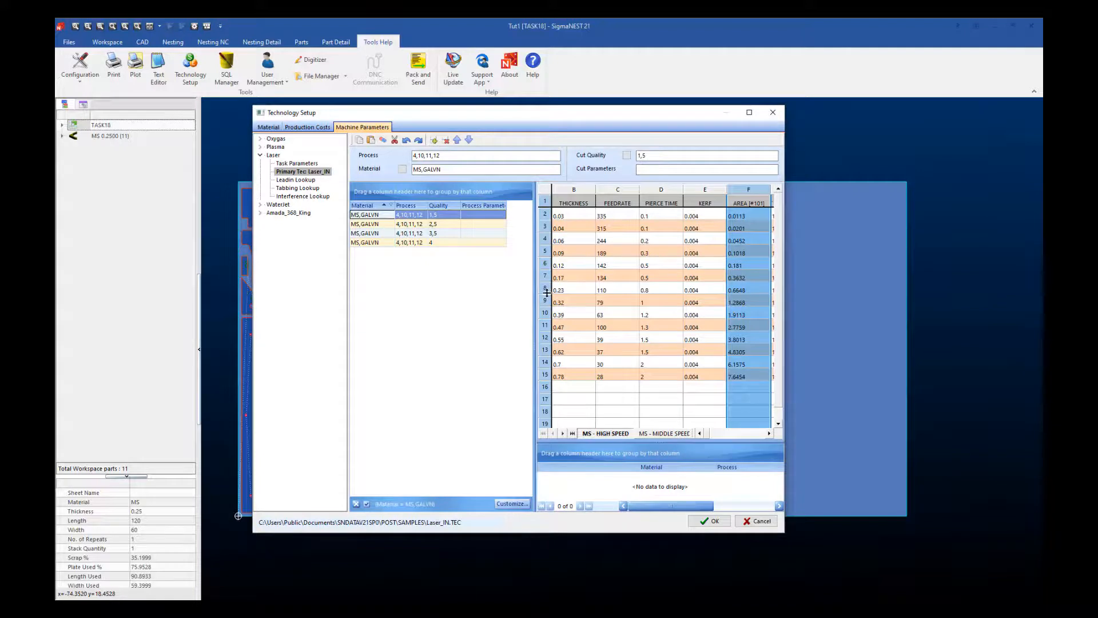
click(566, 296)
click(566, 304)
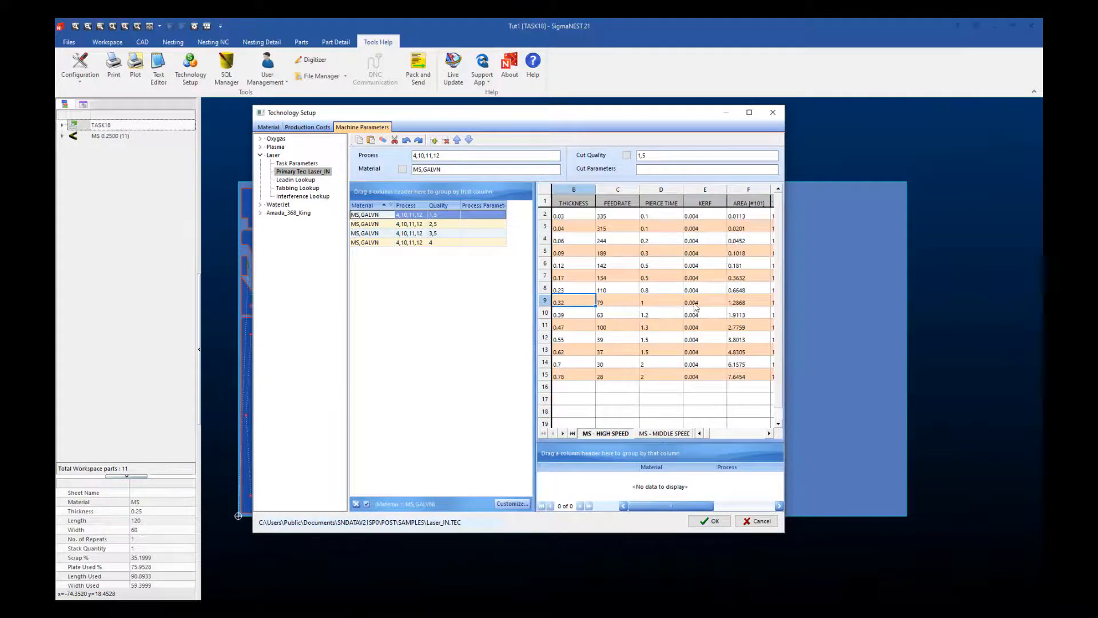
click(569, 291)
click(545, 289)
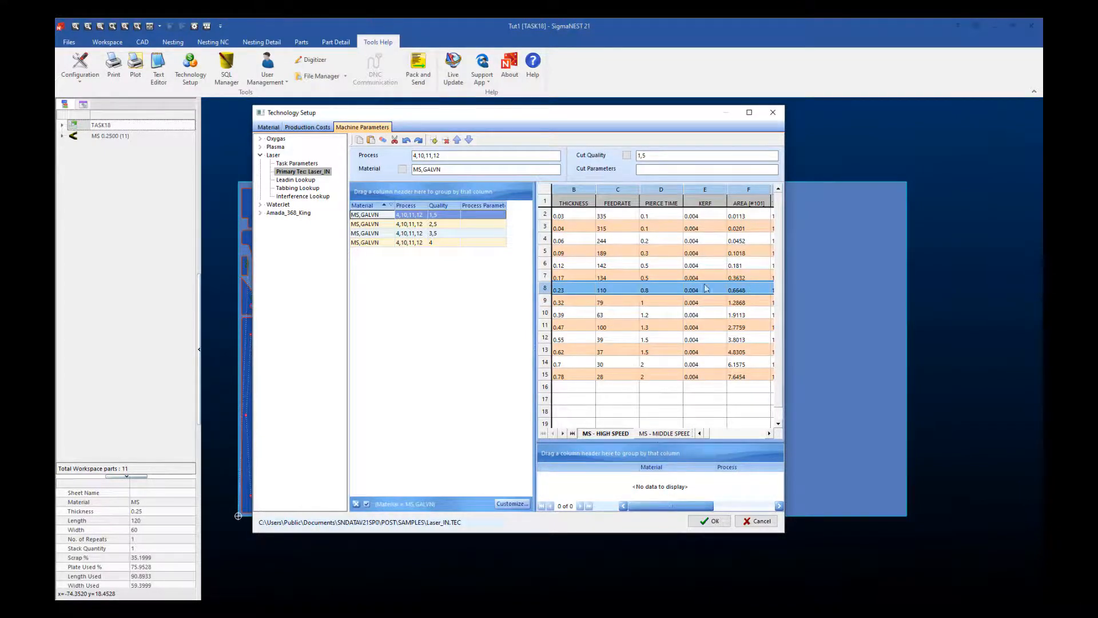
click(744, 294)
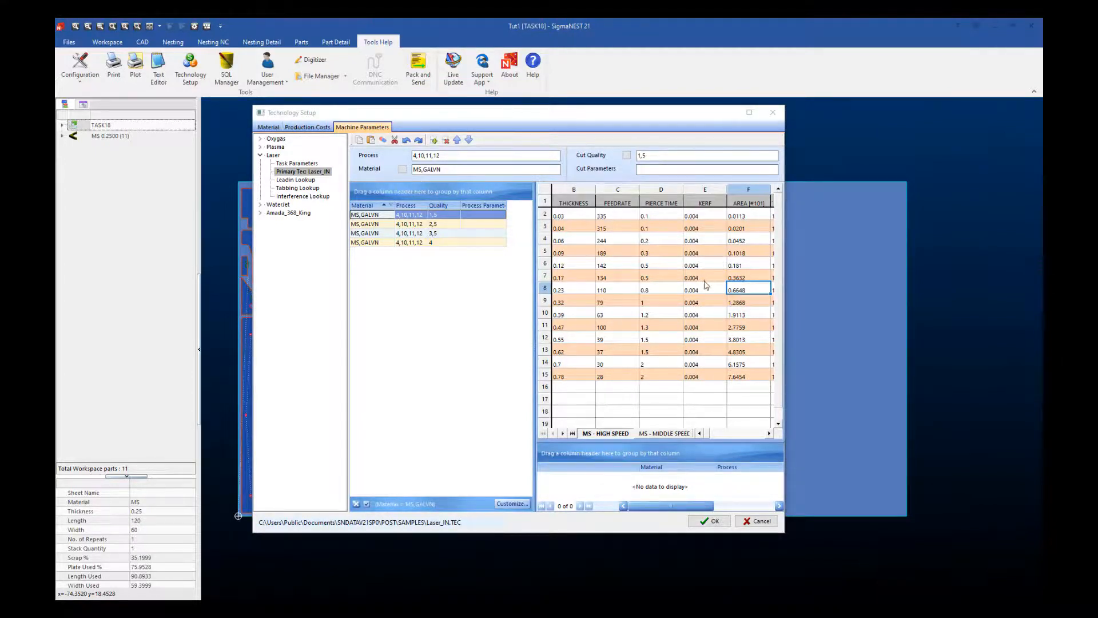
click(621, 295)
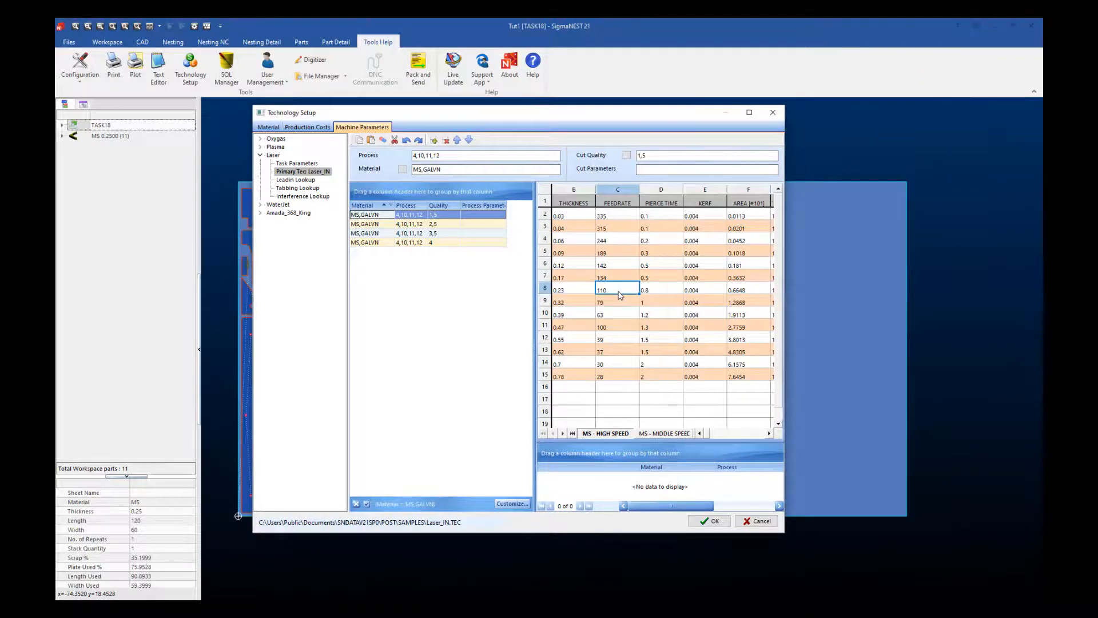
- Compare the 0.23 thickness feedrate and area between the quality 1,5 and 2,5 entries, and check the neighbouring high-speed thickness rows
click(441, 225)
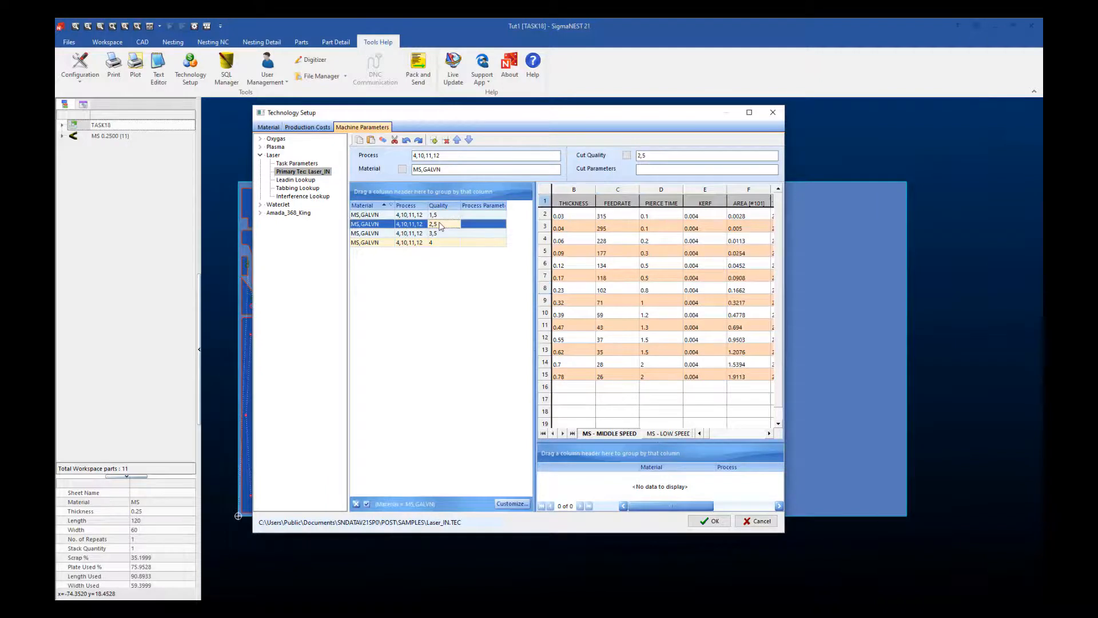
click(575, 292)
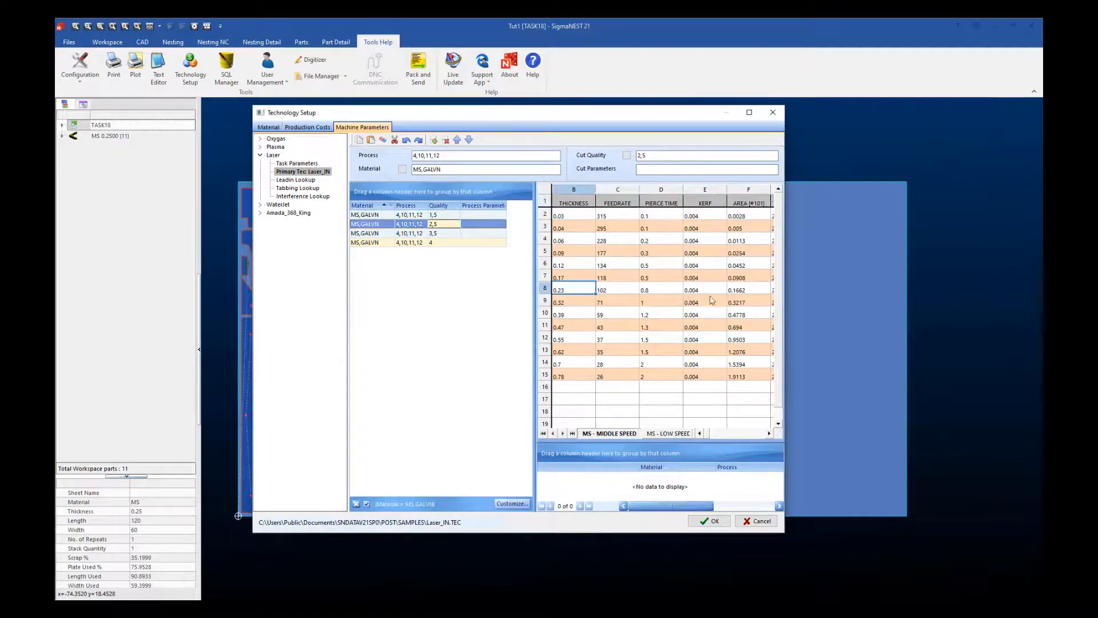
click(745, 293)
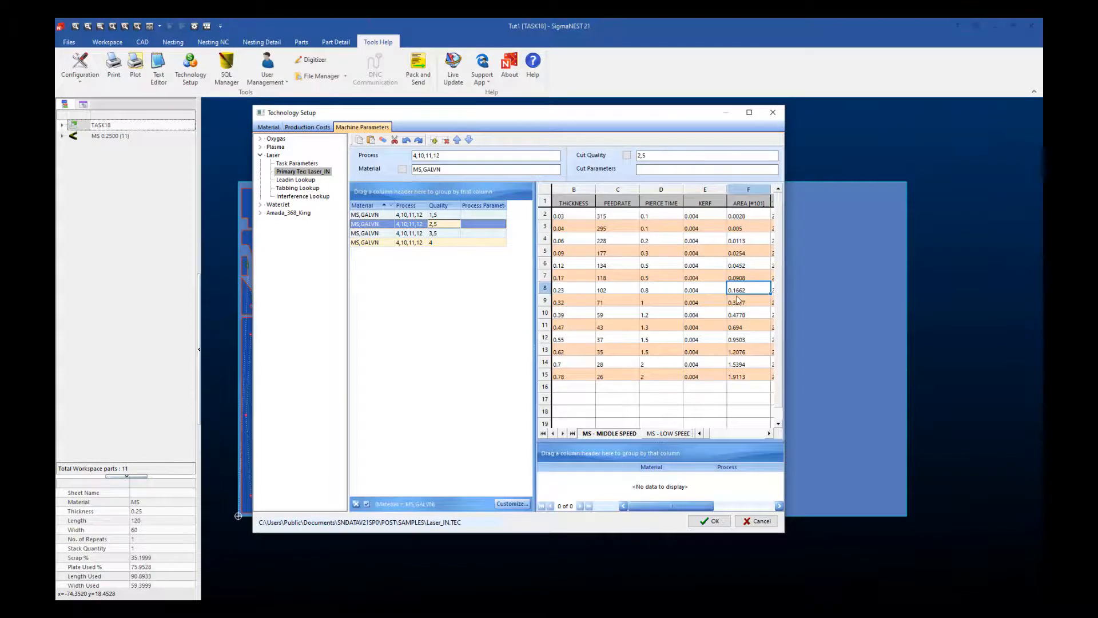
click(454, 215)
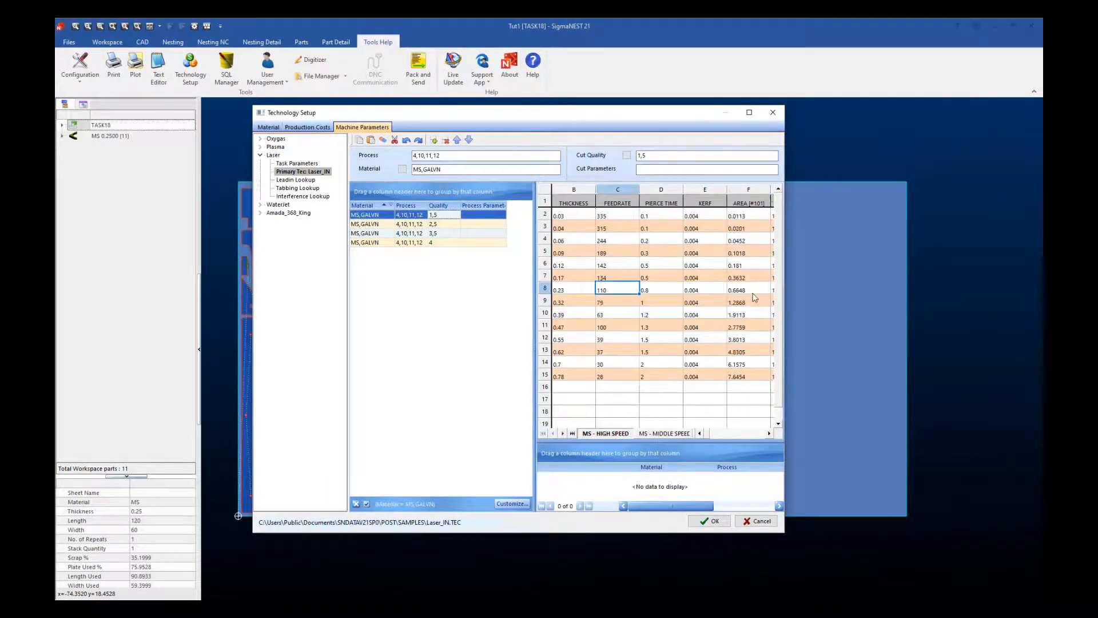
click(454, 225)
click(611, 292)
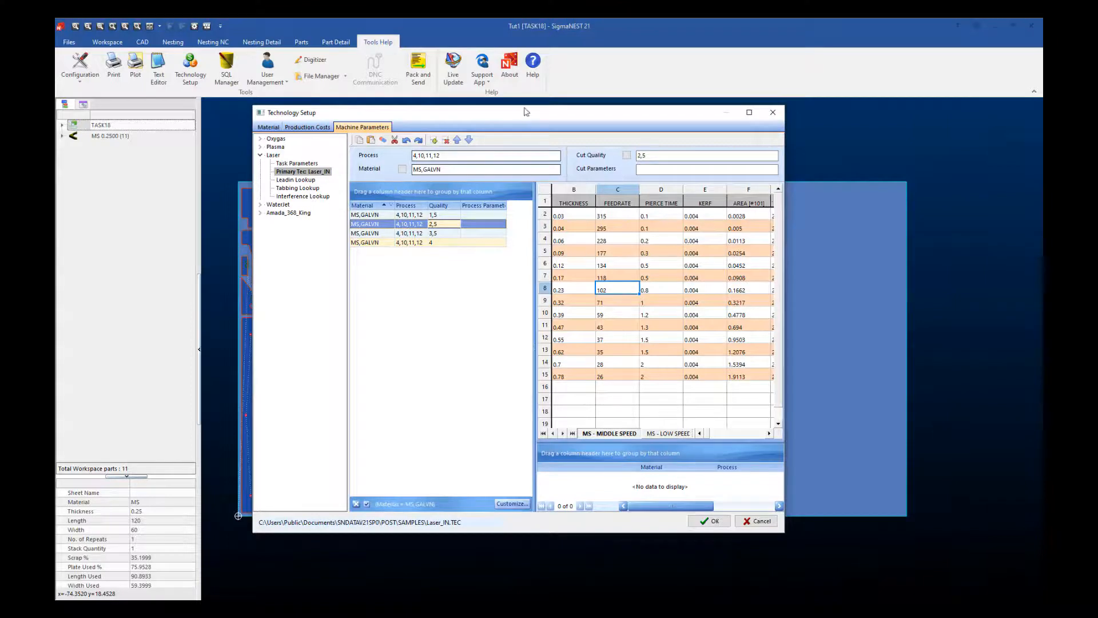
mouse_move(521, 114)
mouse_down()
mouse_move(971, 115)
mouse_move(536, 114)
mouse_up()
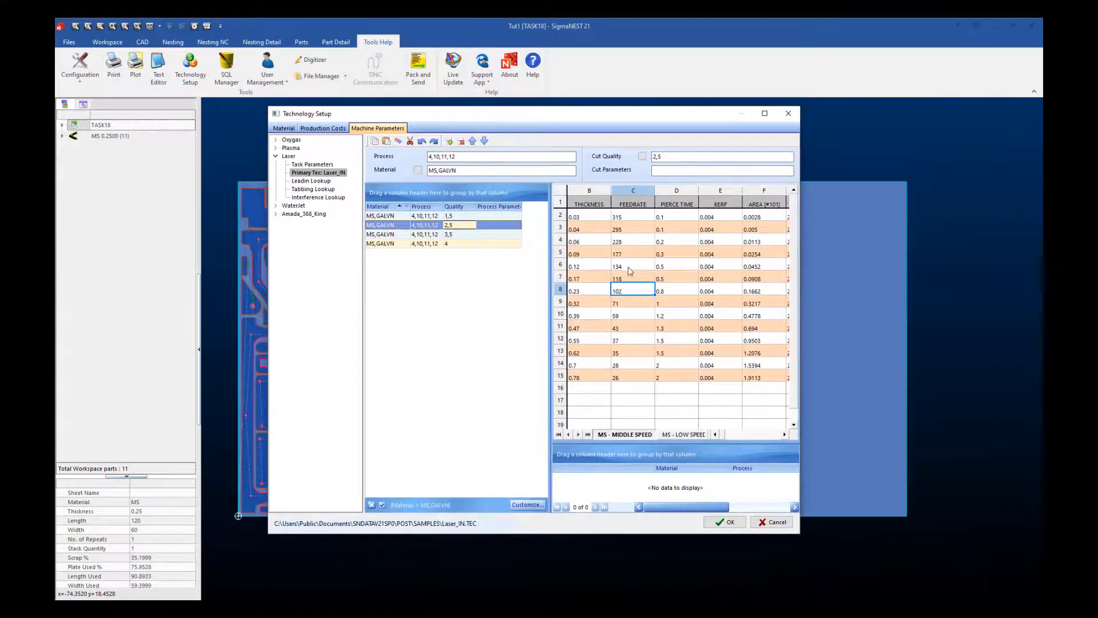
click(449, 216)
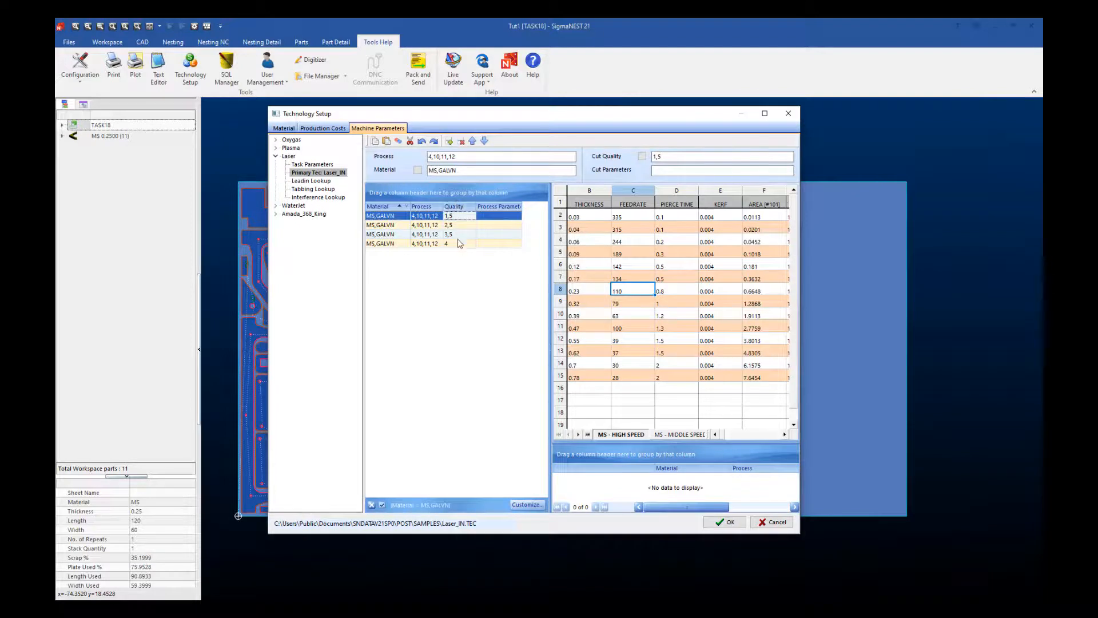
click(587, 304)
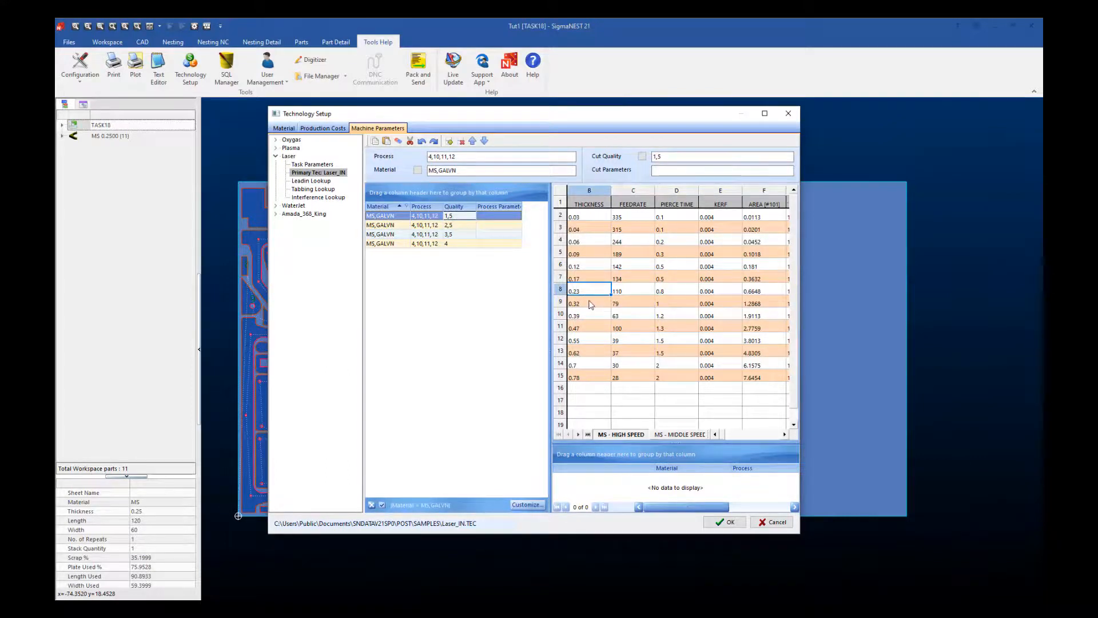
click(589, 317)
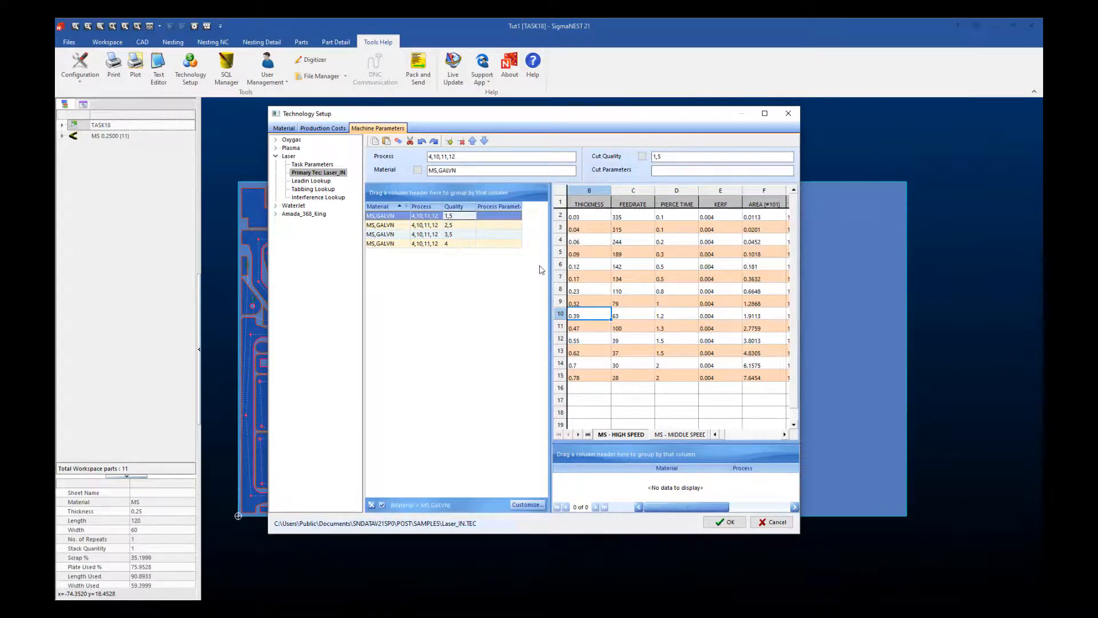
- Set the 0.23 thickness row of the MS high-speed table to a feedrate of 150 and a pierce time of 0.5
click(585, 293)
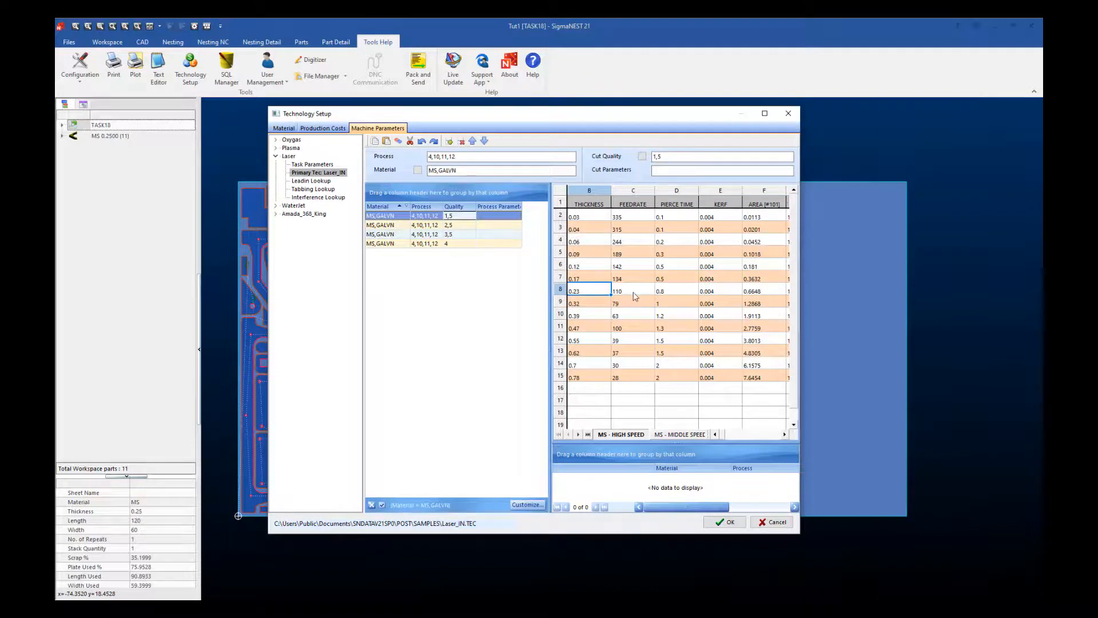
click(665, 293)
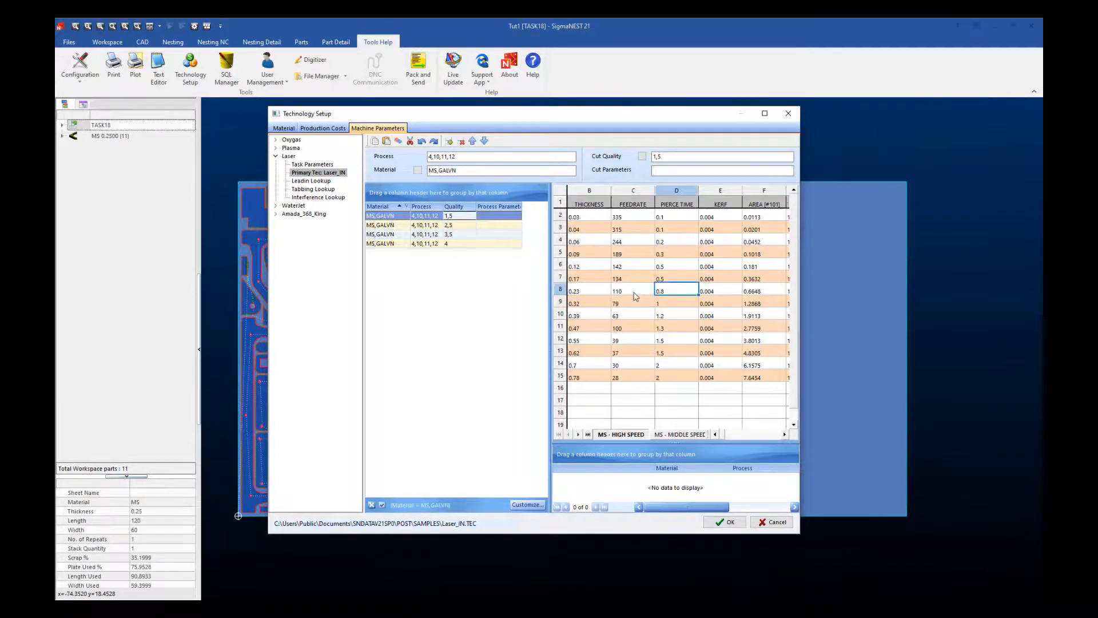
click(635, 296)
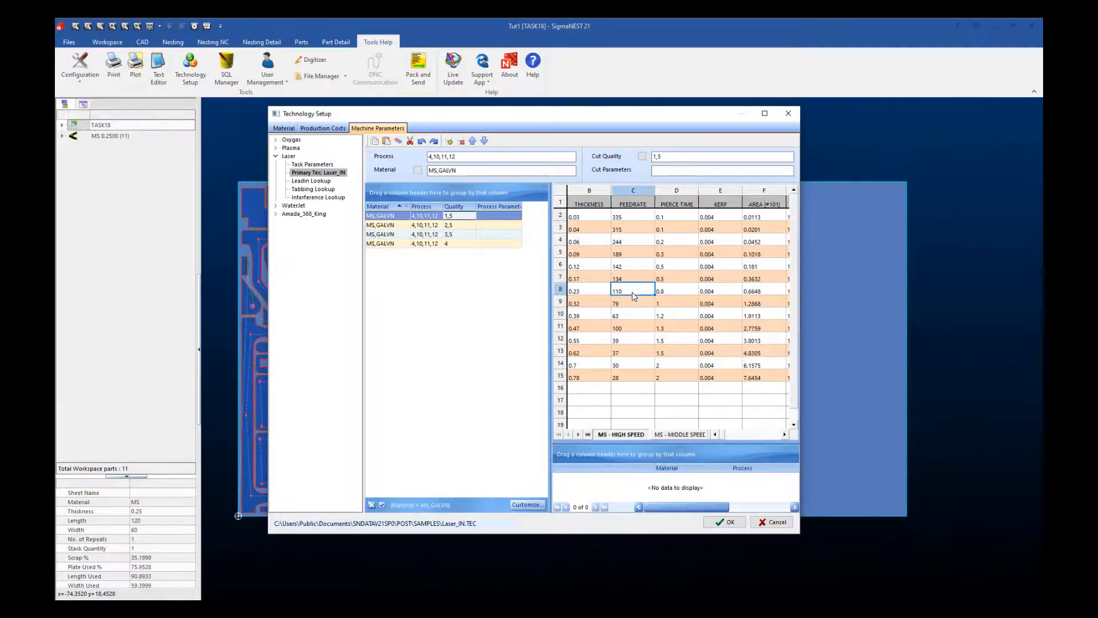
click(634, 295)
drag(633, 290, 607, 291)
text(150)
click(682, 294)
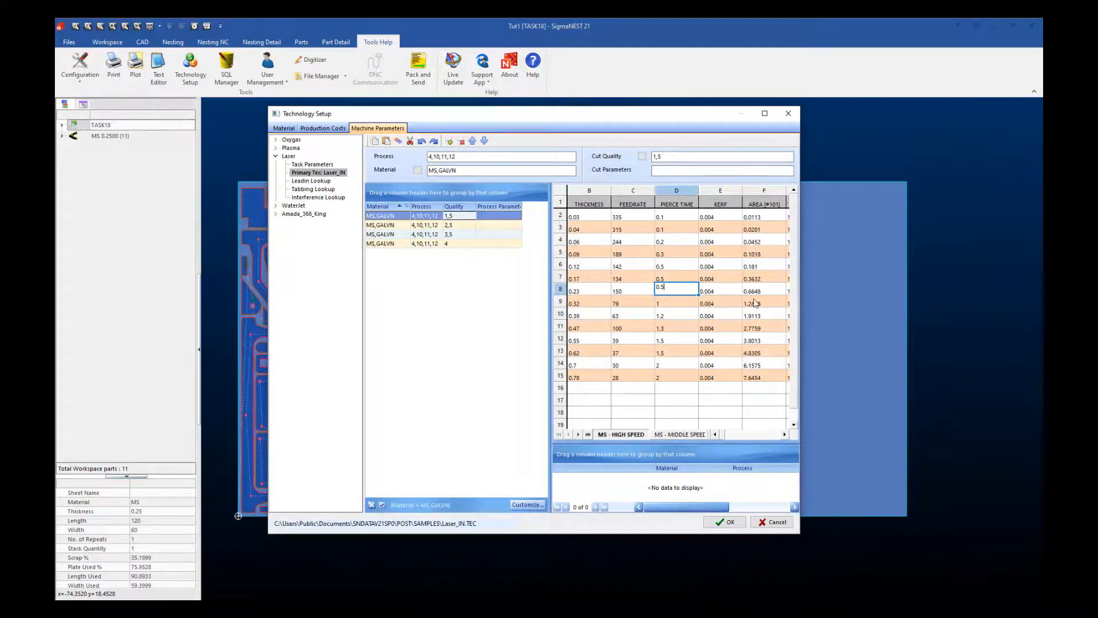
- Review the Plasma primary technology table for all materials, including its process 10,11 entry, and return to the Laser_IN table
click(276, 148)
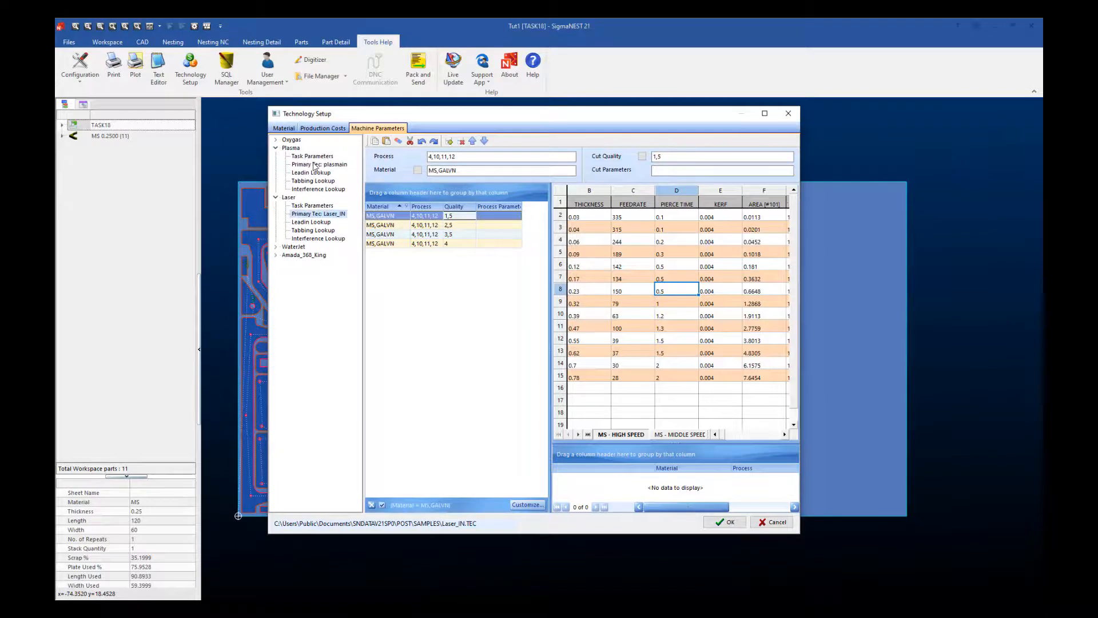
click(325, 165)
click(406, 206)
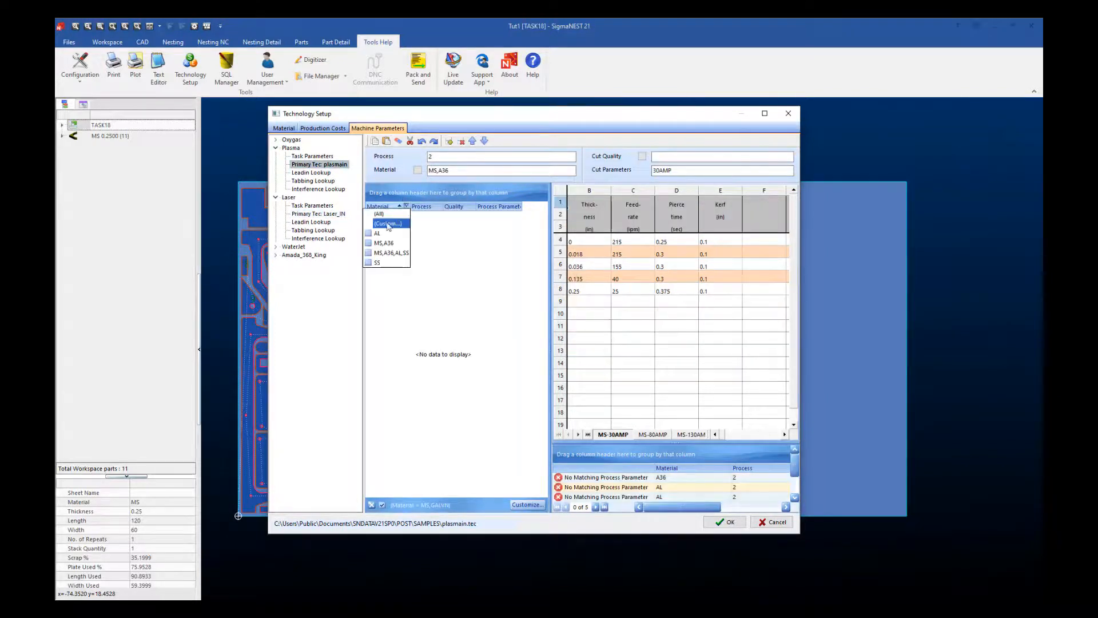
click(386, 214)
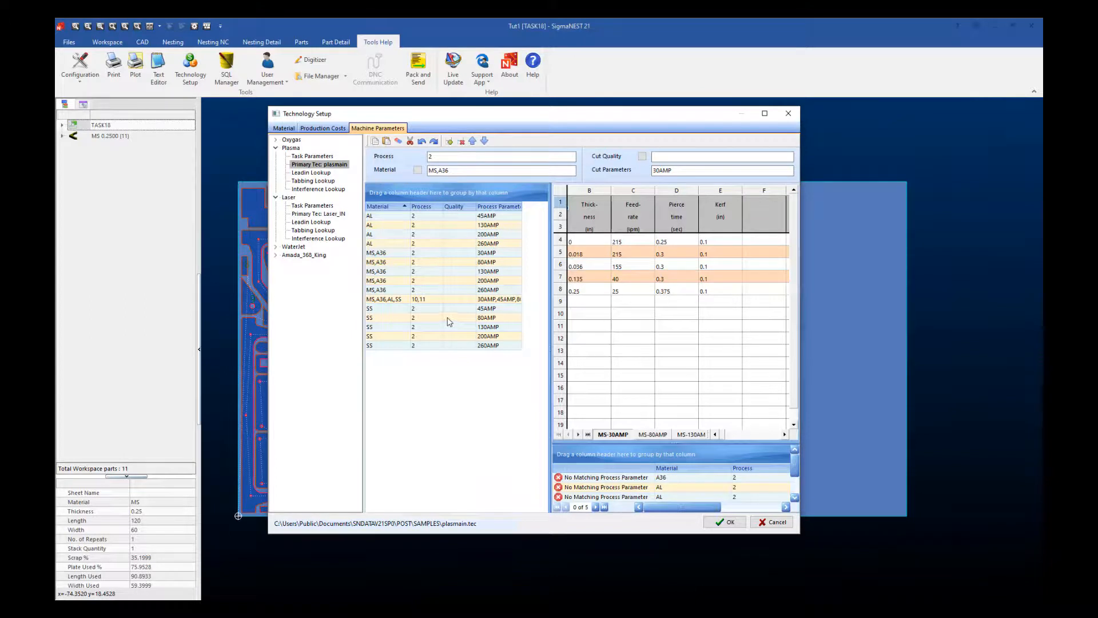
click(435, 300)
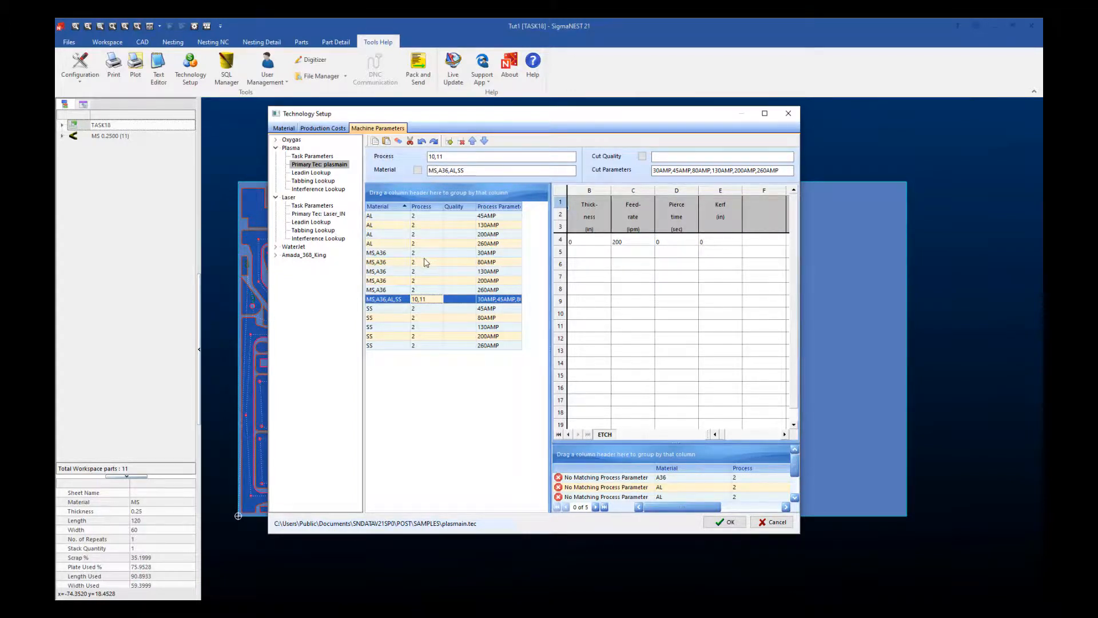
click(314, 214)
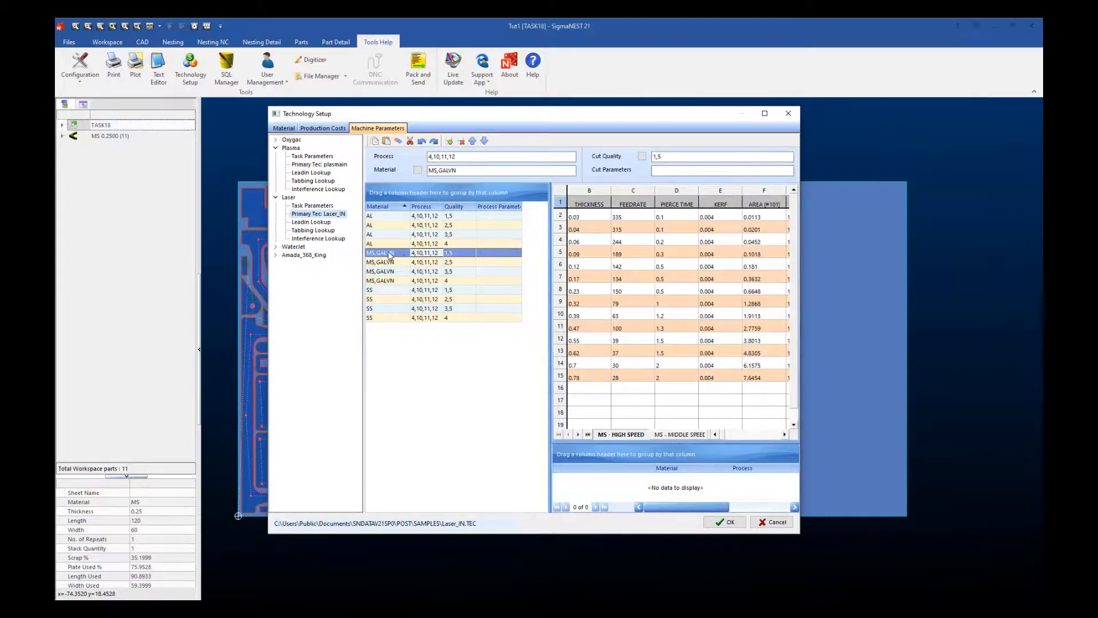
- Review the thickness, feedrate and pierce time of the 0.23 row in the MS,GALVN quality 1,5 entry, and leave the technology setup without saving
click(389, 254)
click(420, 254)
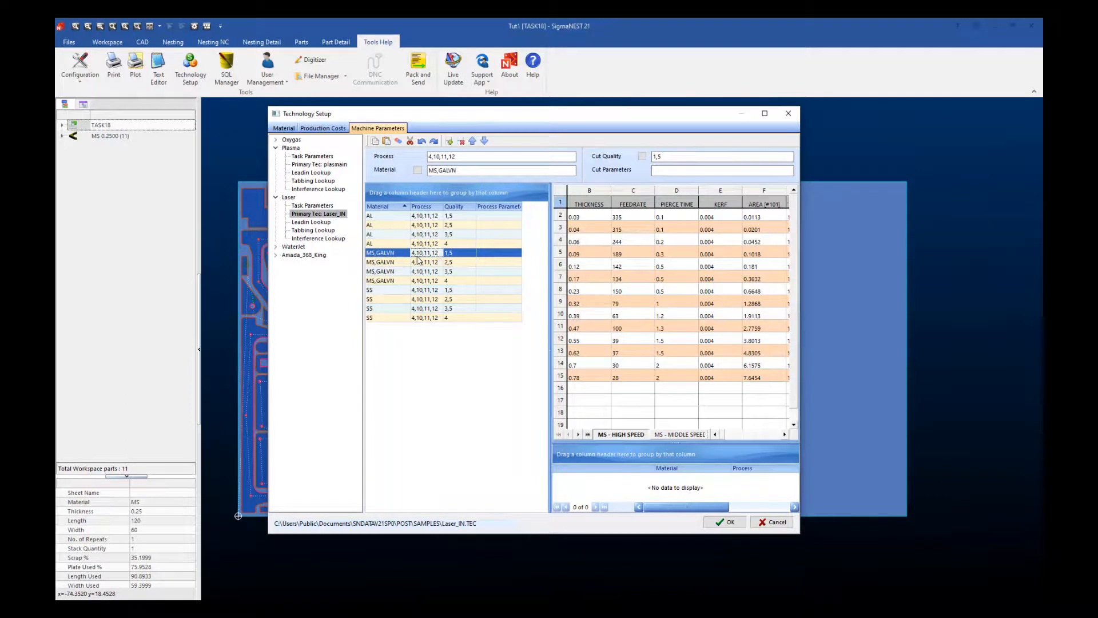
click(447, 258)
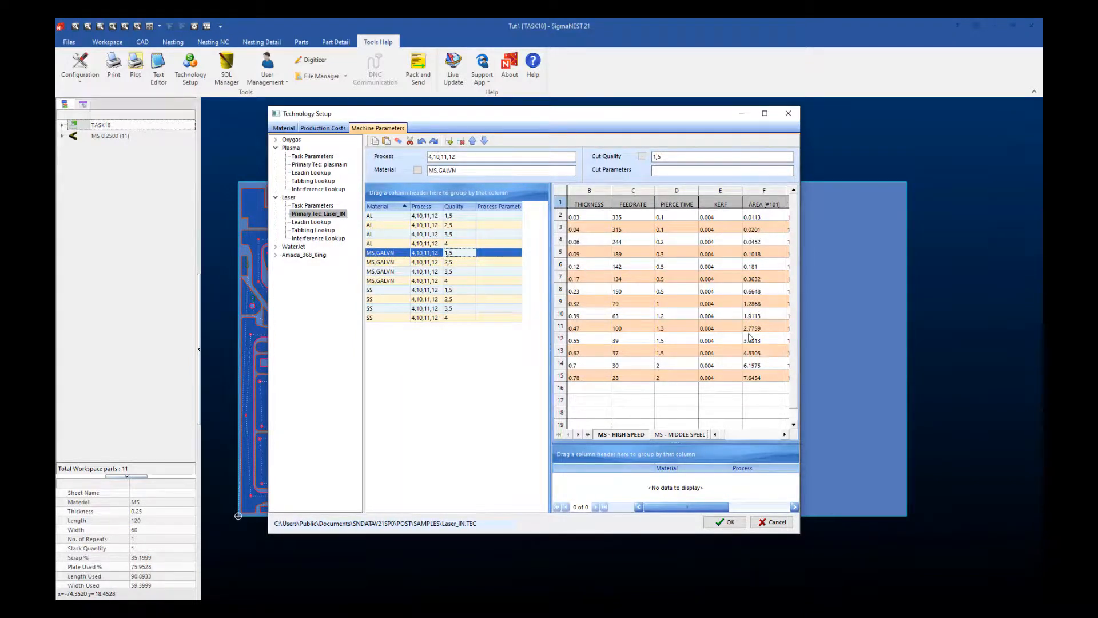
click(598, 292)
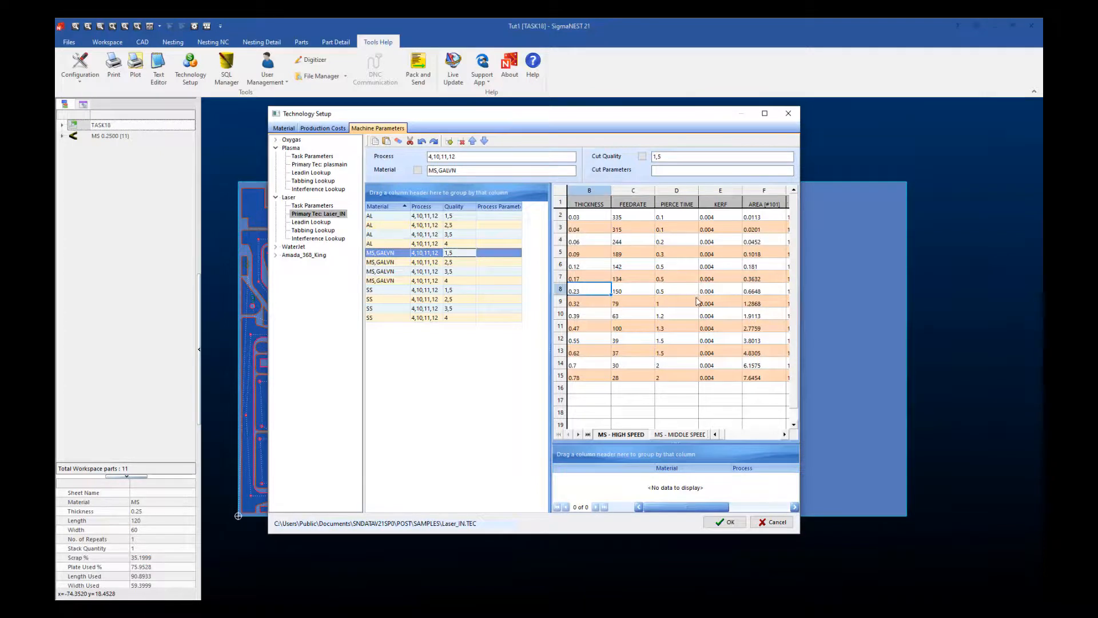
click(630, 292)
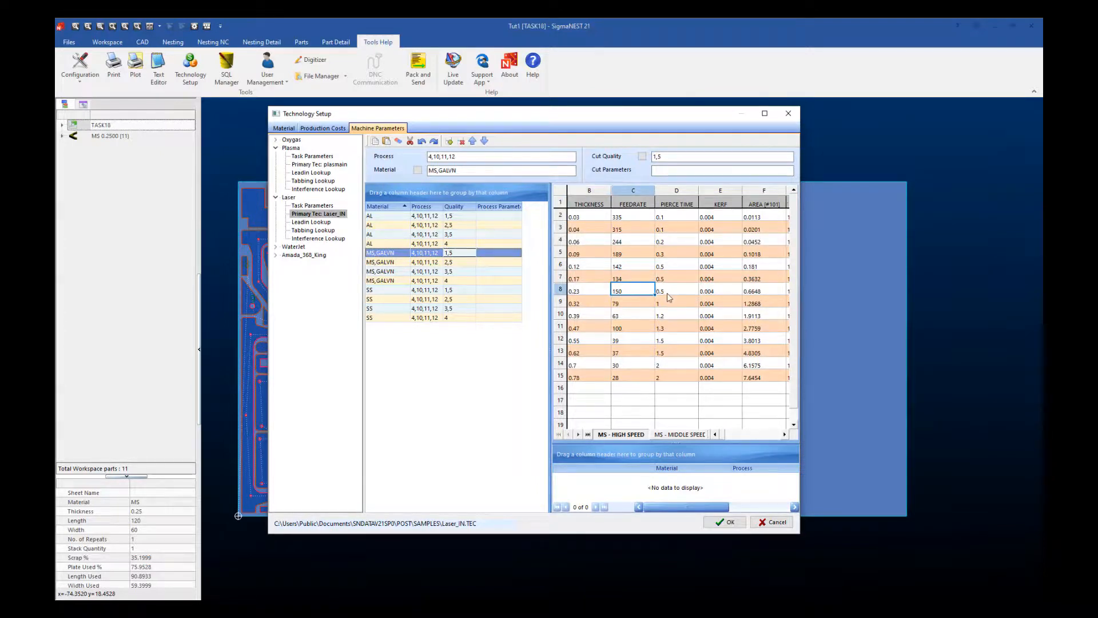
click(667, 292)
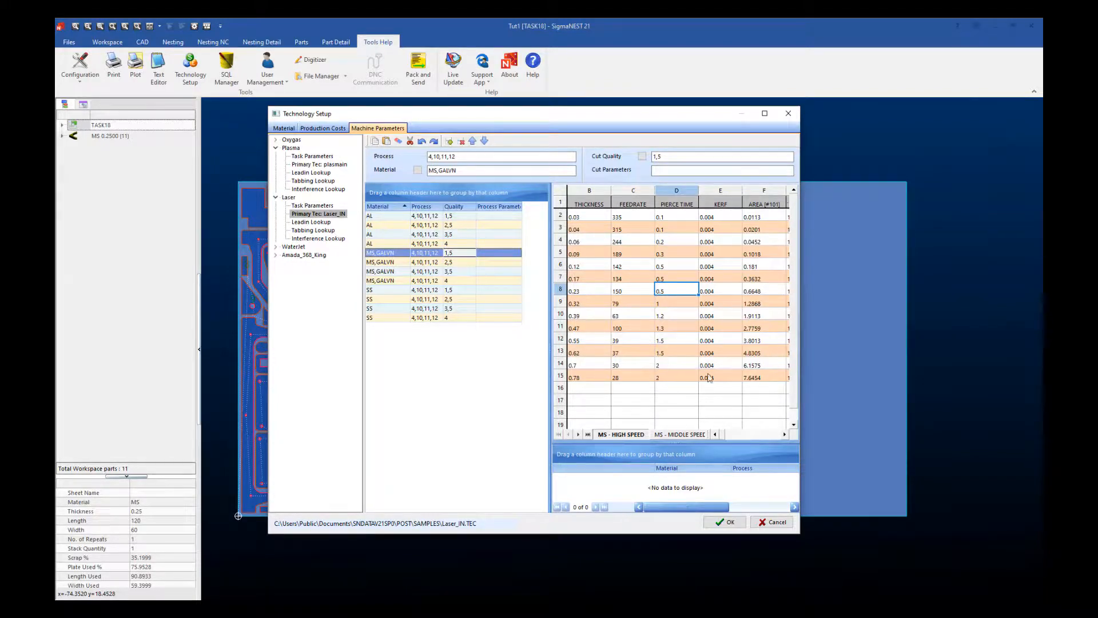
click(775, 524)
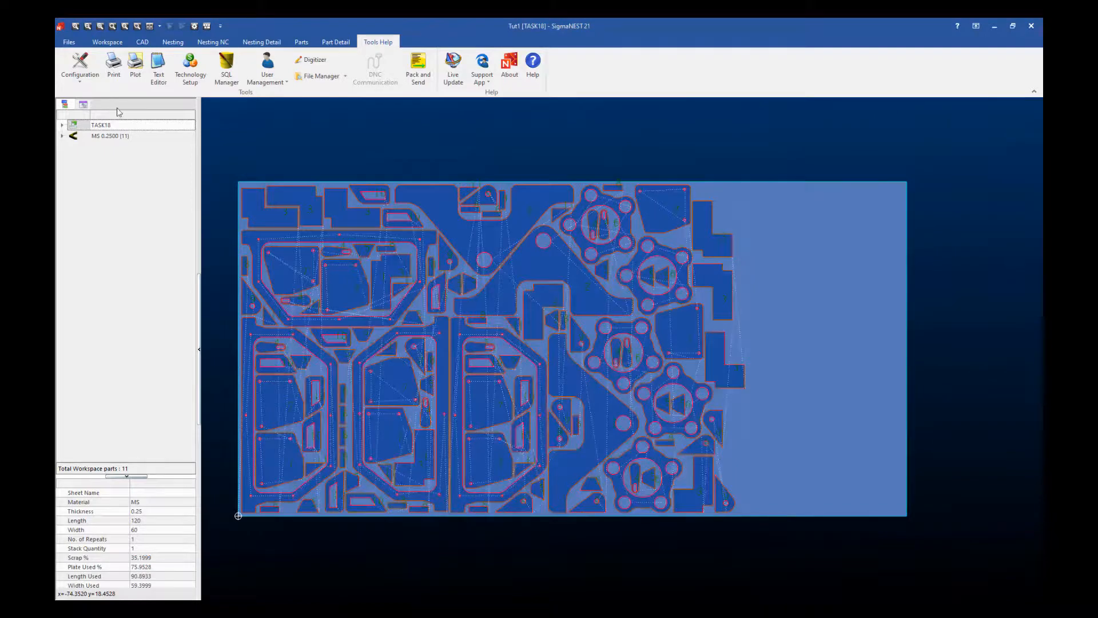
- Check the total time in the nest's task report for TASK18, and close the report
click(261, 42)
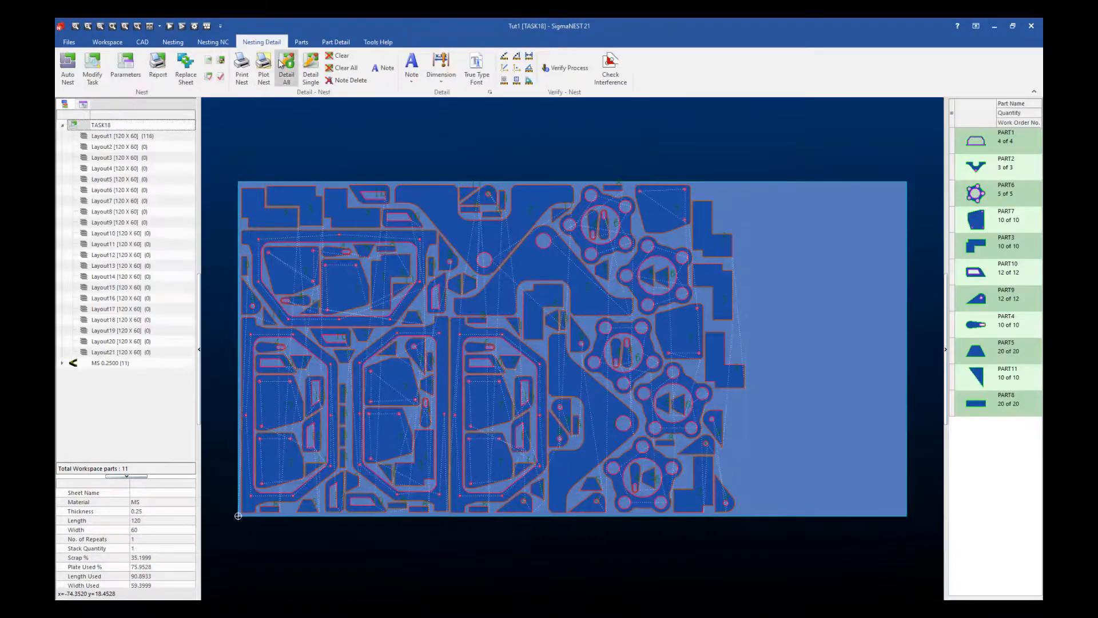
click(158, 64)
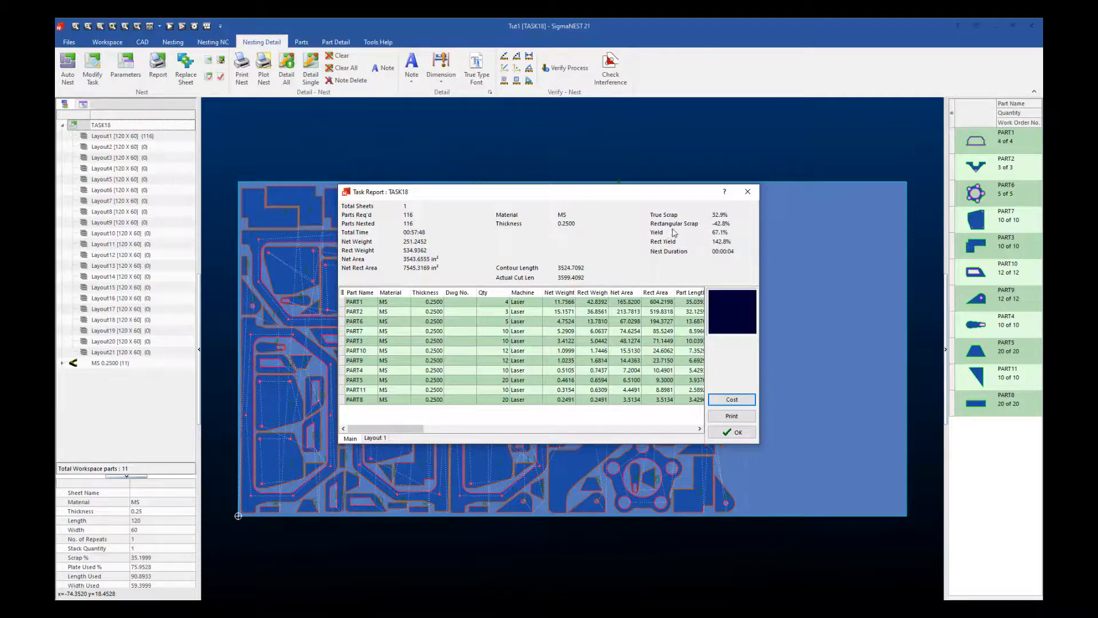
click(747, 192)
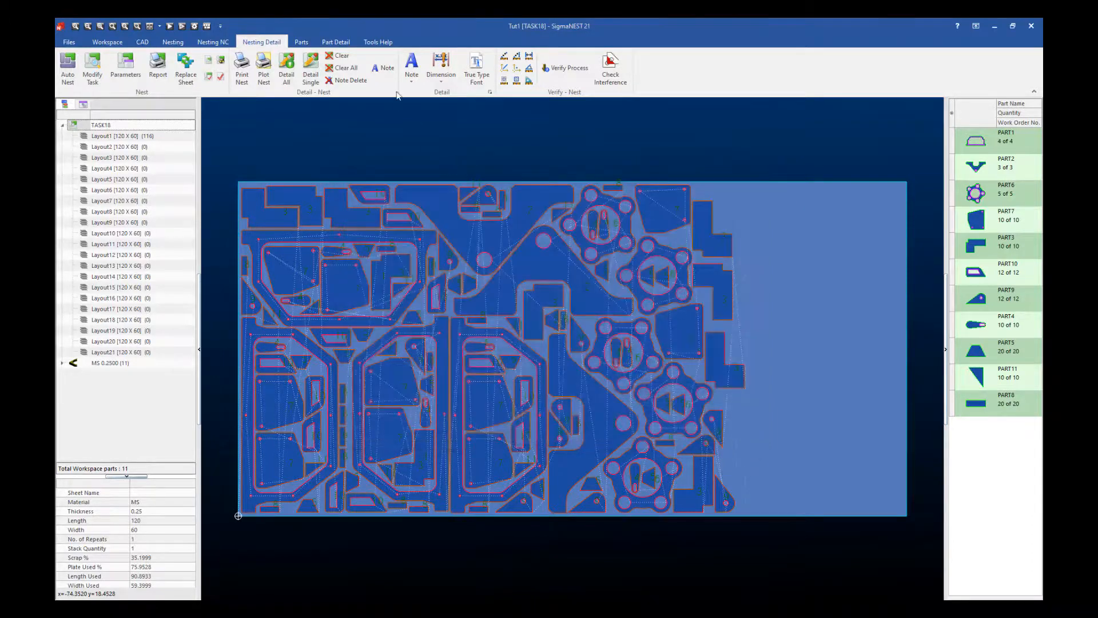
- In the Laser_IN primary technology table, set the 0.23 thickness feedrate of the MS,GALVN quality 1,5 entry to 200 and save the setup
click(378, 44)
click(190, 68)
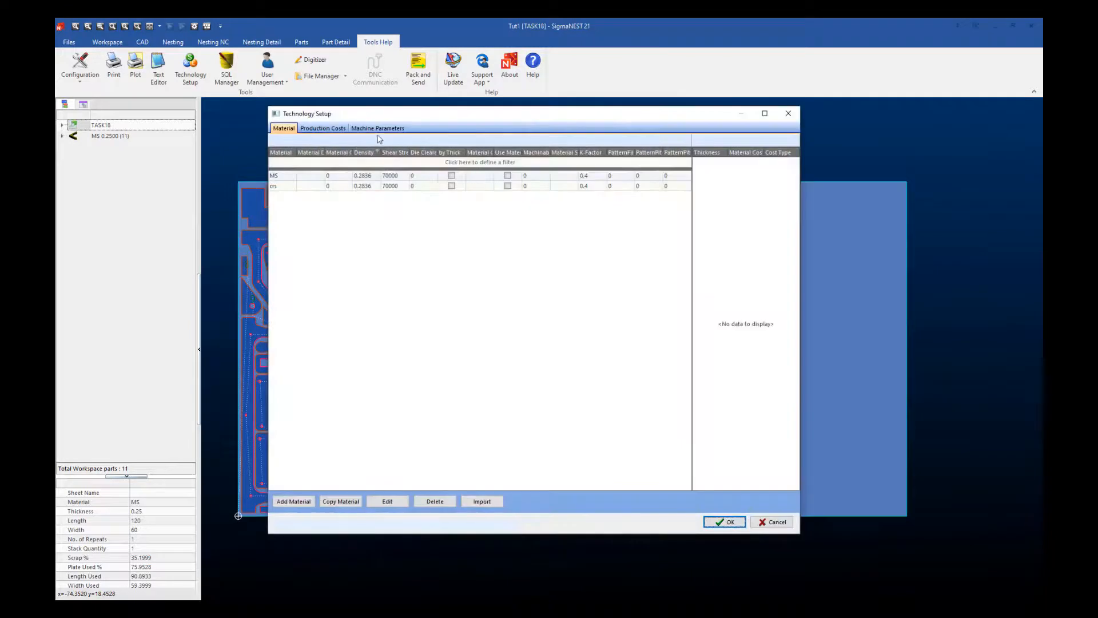
click(378, 129)
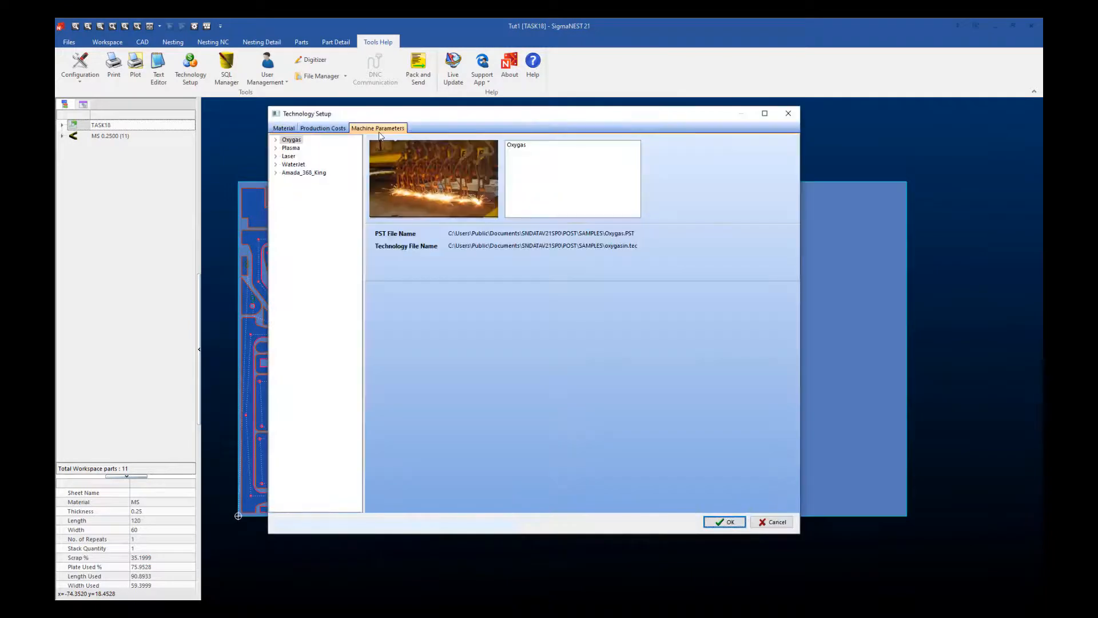
click(275, 156)
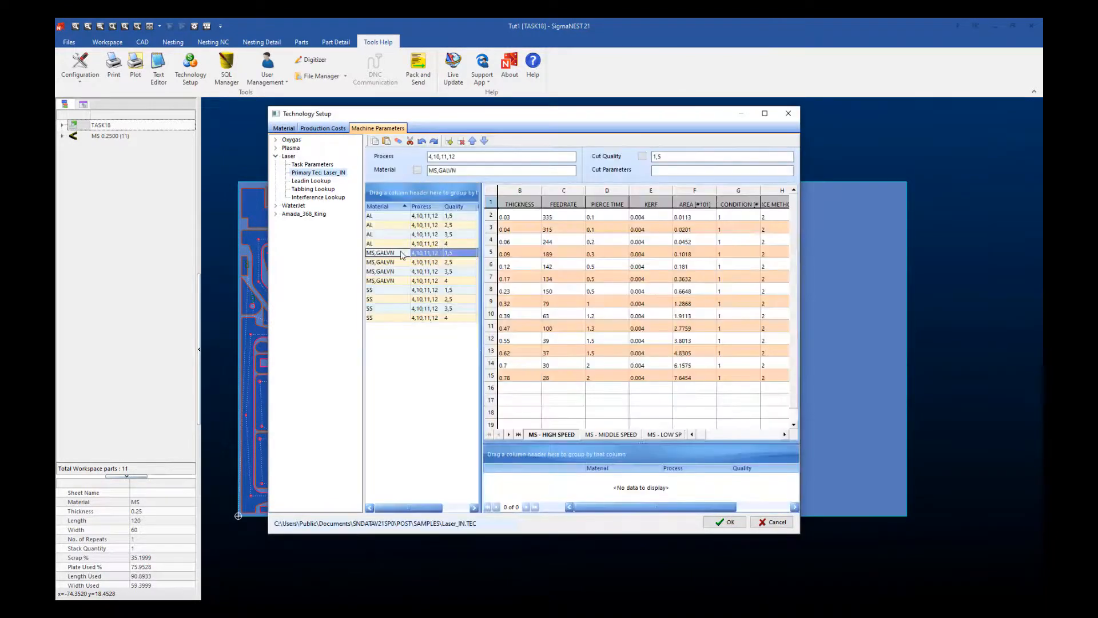
click(397, 253)
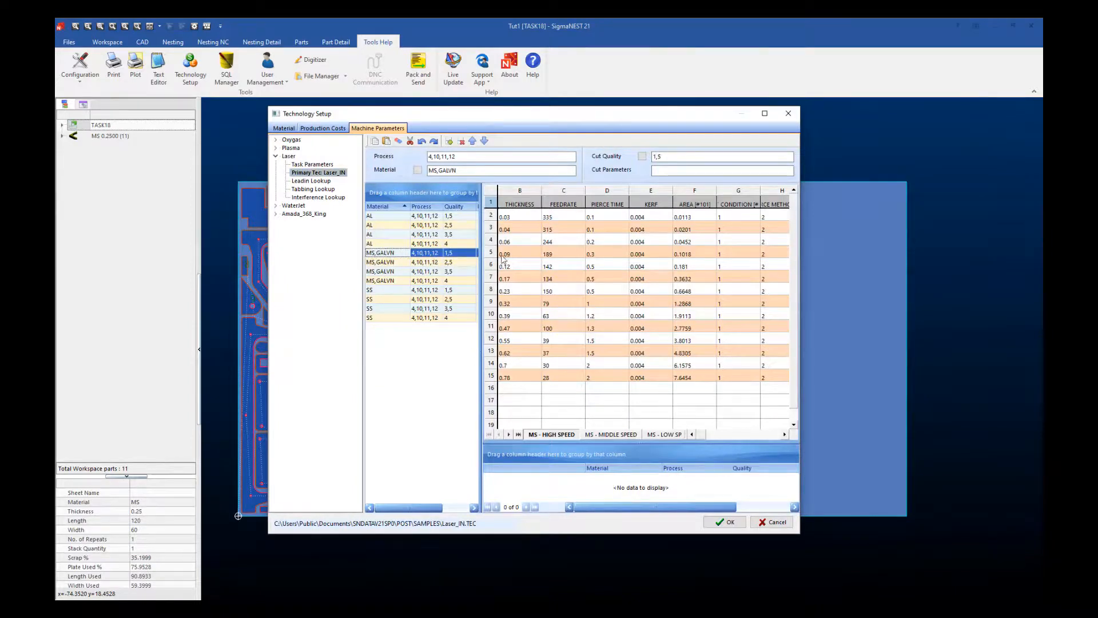
click(558, 292)
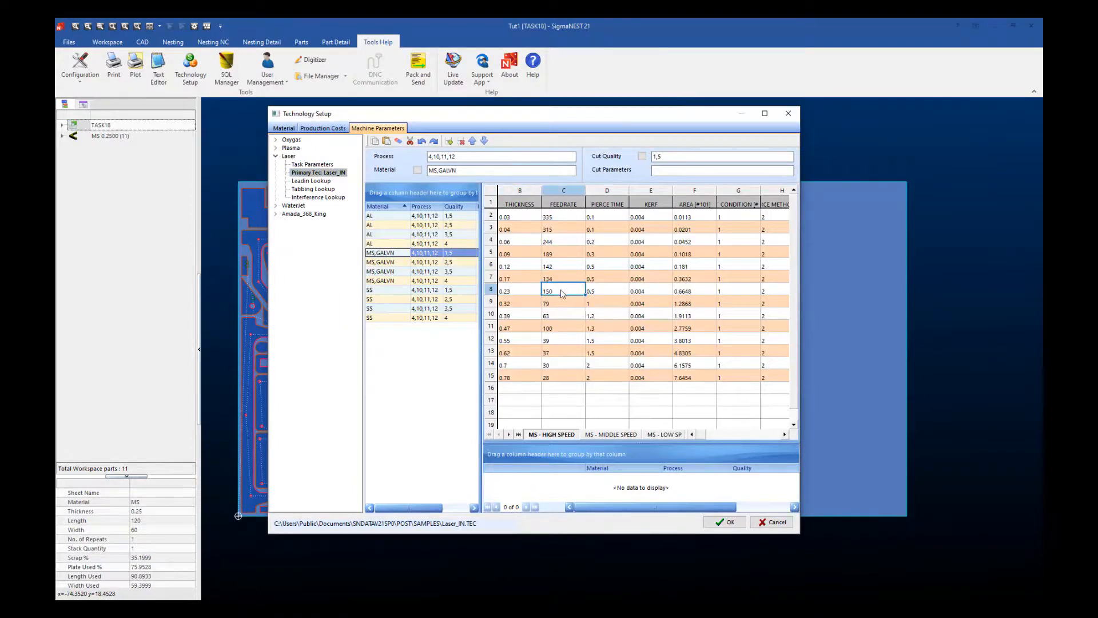
click(562, 294)
key(BackSpace)
key(BackSpace)
key(BackSpace)
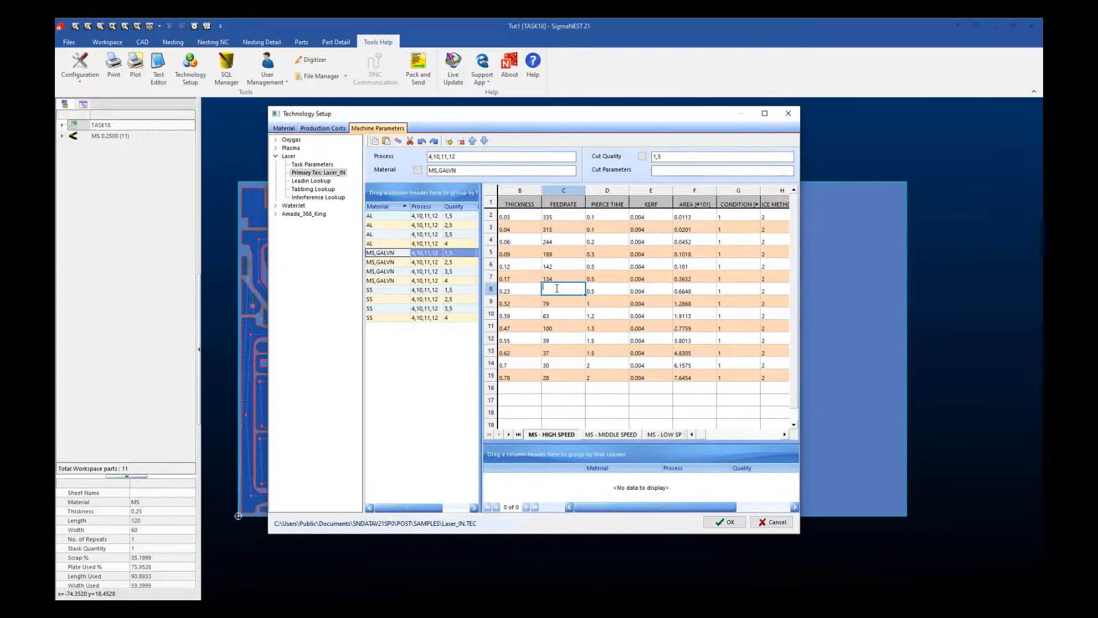
text(200)
click(724, 522)
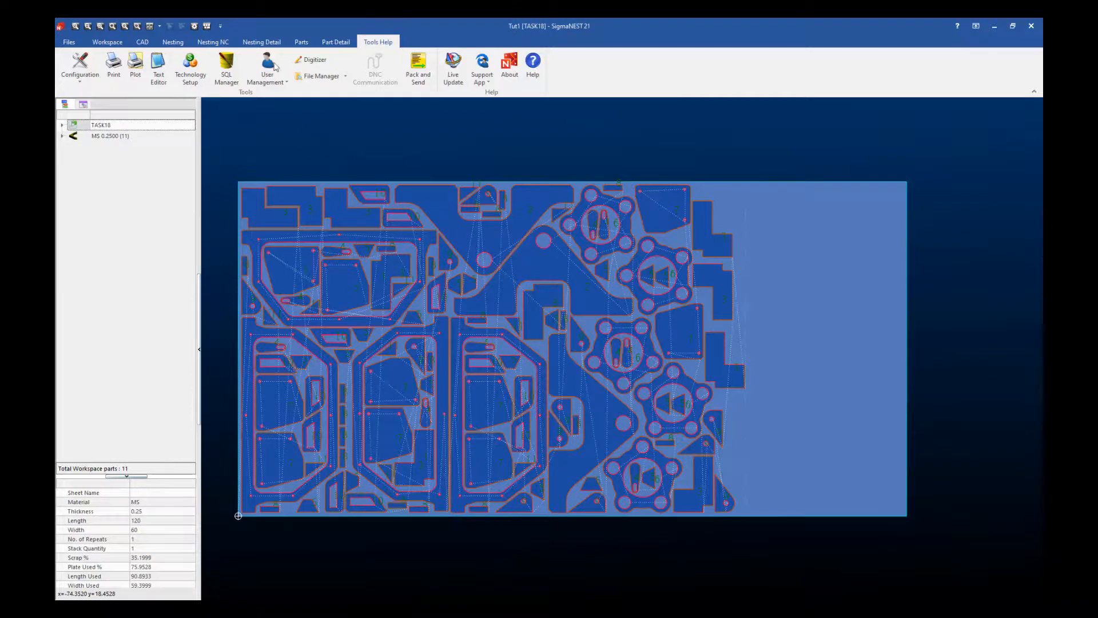
- Generate the task report again to check the nest's total time with the new feedrate
click(252, 43)
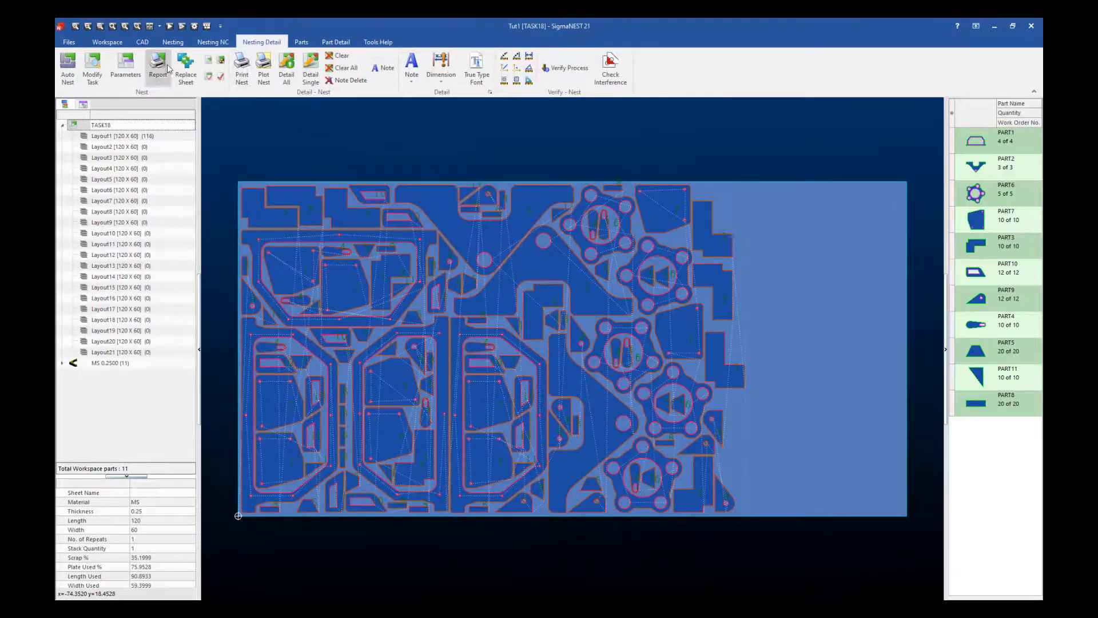
click(168, 69)
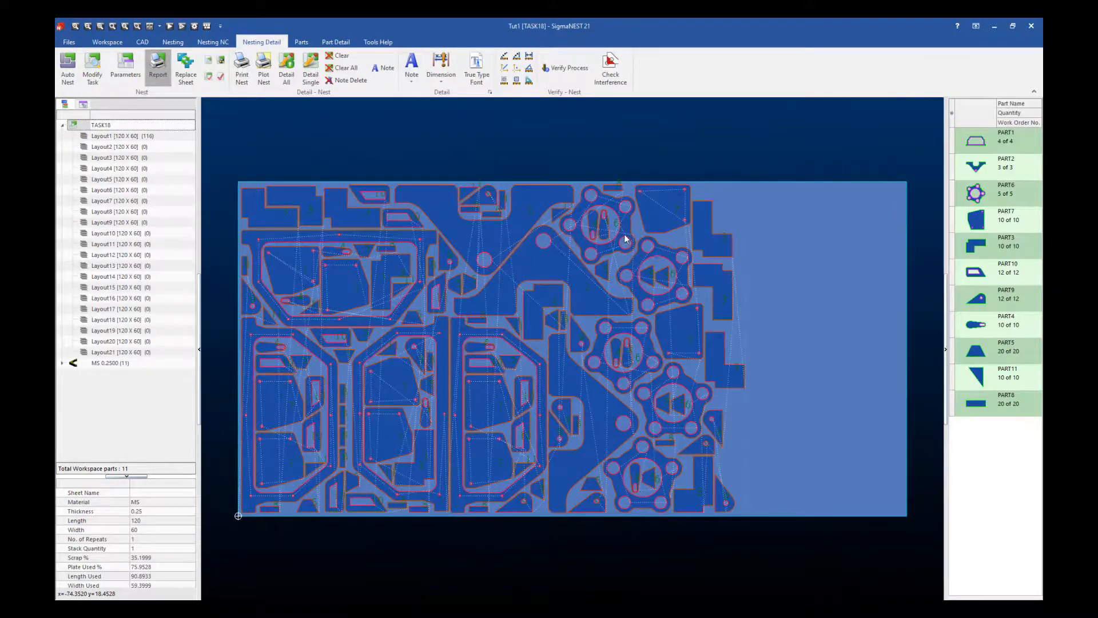